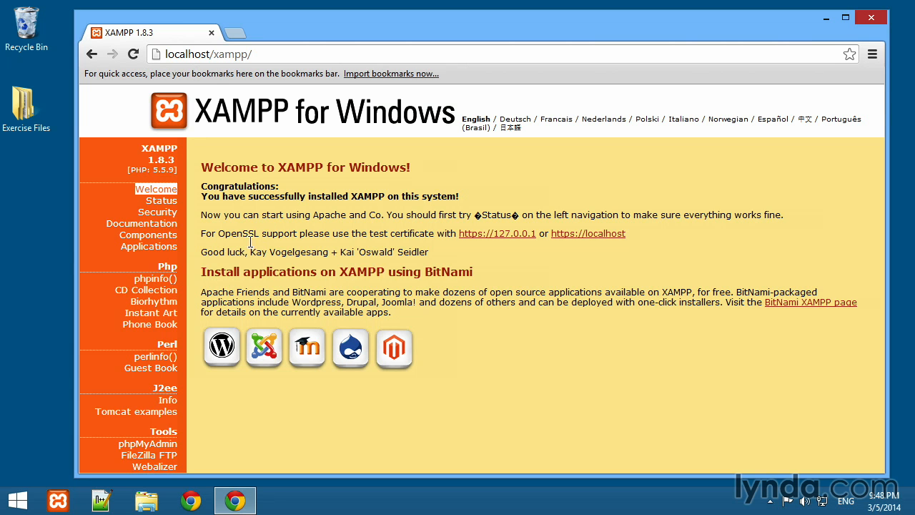
- Open phpMyAdmin from the XAMPP page and choose album-mysql.sql from the Exercise Files SQL folder as the server import file
{"action": "left_click", "coordinate": [159, 449]}
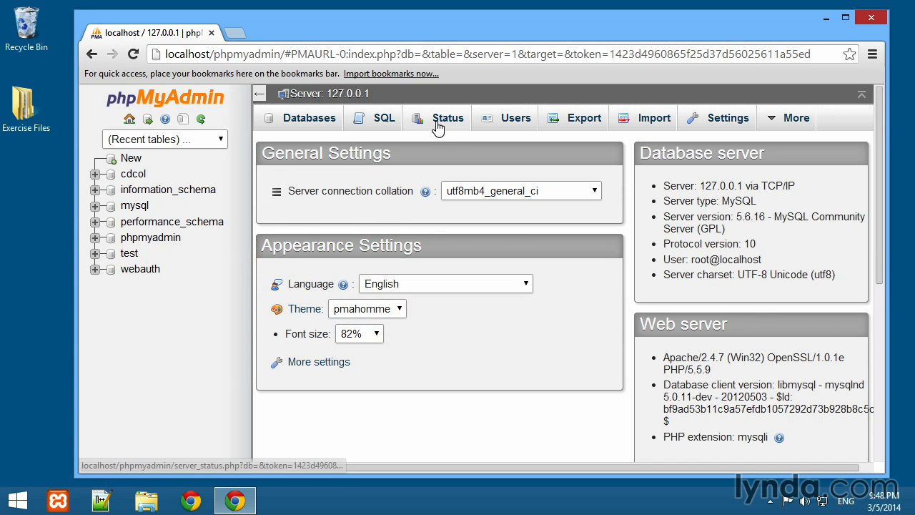
{"action": "left_click", "coordinate": [640, 123]}
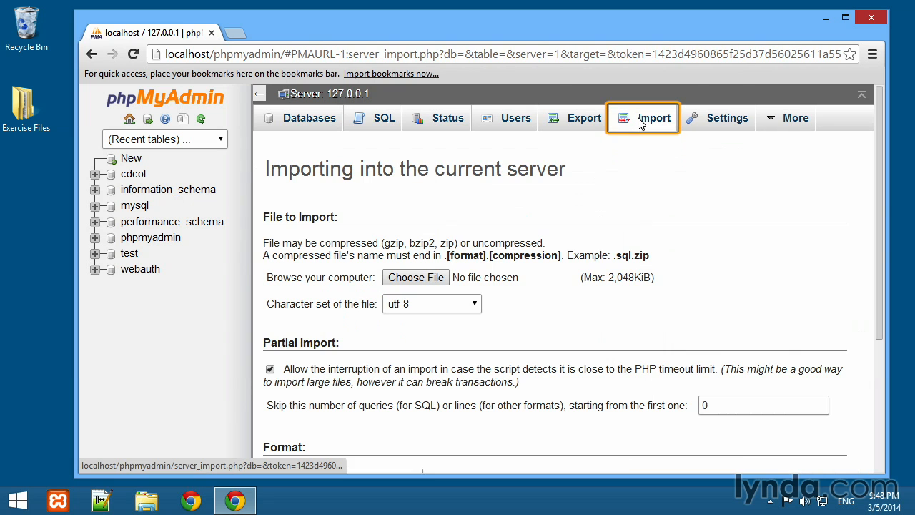
{"action": "left_click", "coordinate": [415, 277]}
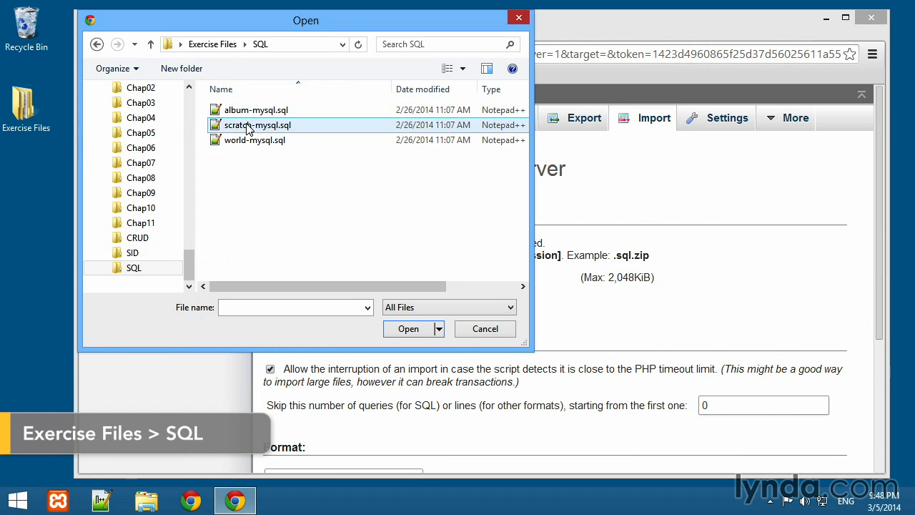
{"action": "double_click", "coordinate": [248, 111]}
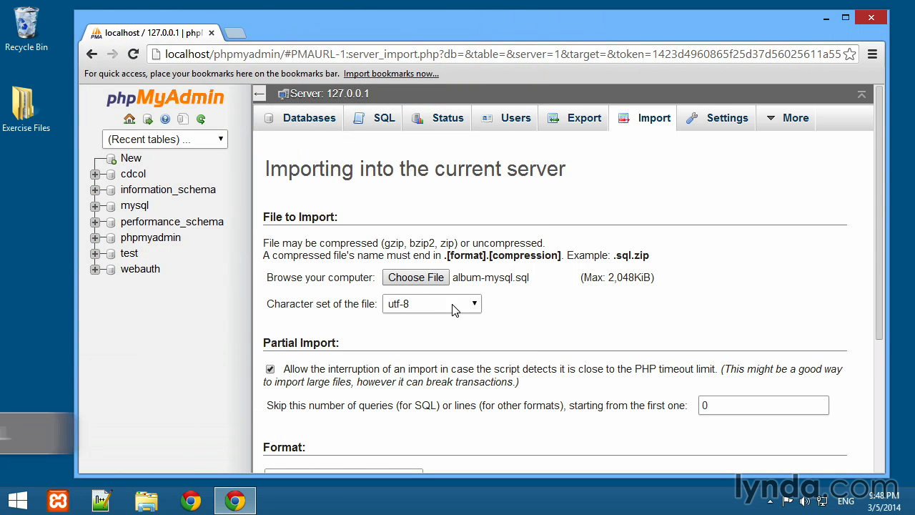
- Check the available character sets, keep utf-8, and run the album-mysql.sql import in SQL format
{"action": "left_click", "coordinate": [472, 304]}
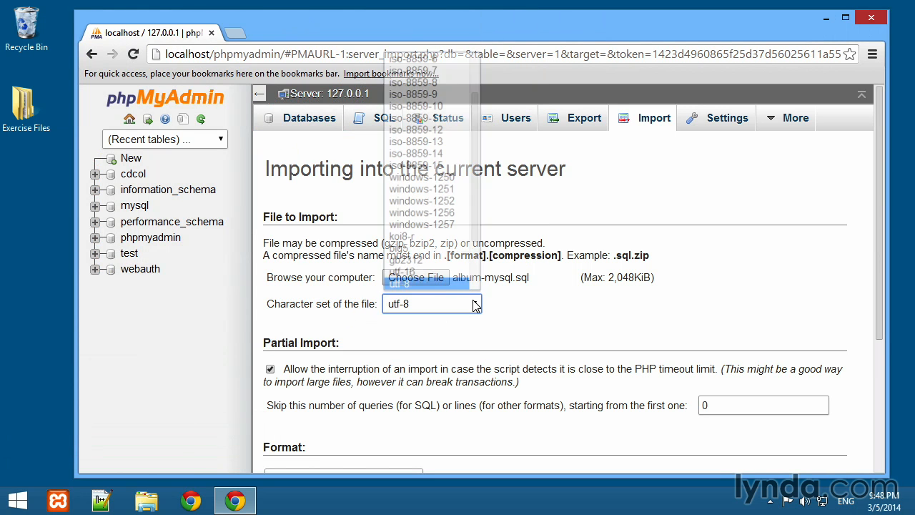
{"action": "scroll", "coordinate": [478, 237], "scroll_direction": "down", "scroll_amount": 2}
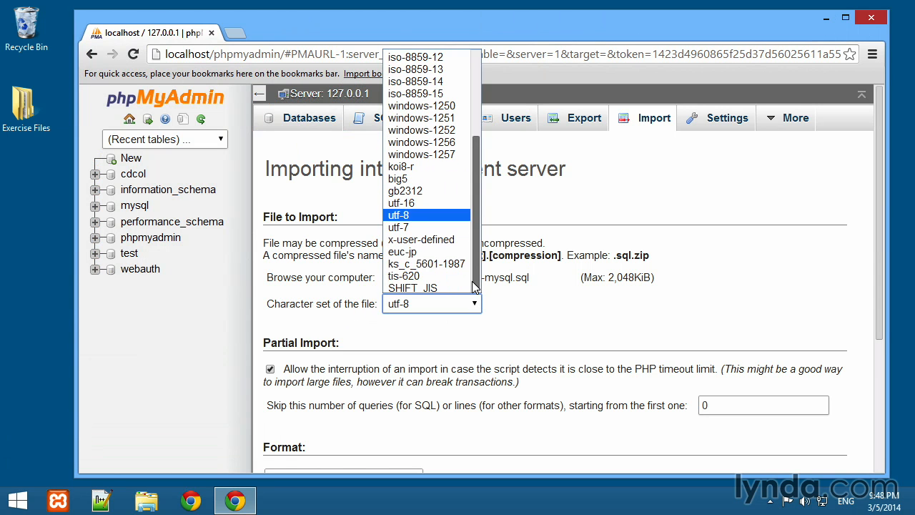
{"action": "left_click", "coordinate": [329, 323]}
{"action": "scroll", "coordinate": [338, 321], "scroll_direction": "down", "scroll_amount": 3}
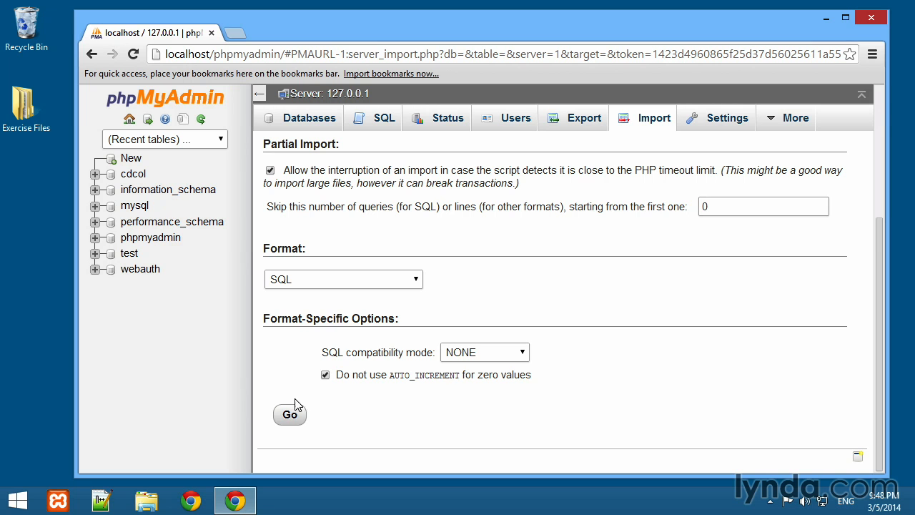
{"action": "left_click", "coordinate": [290, 416]}
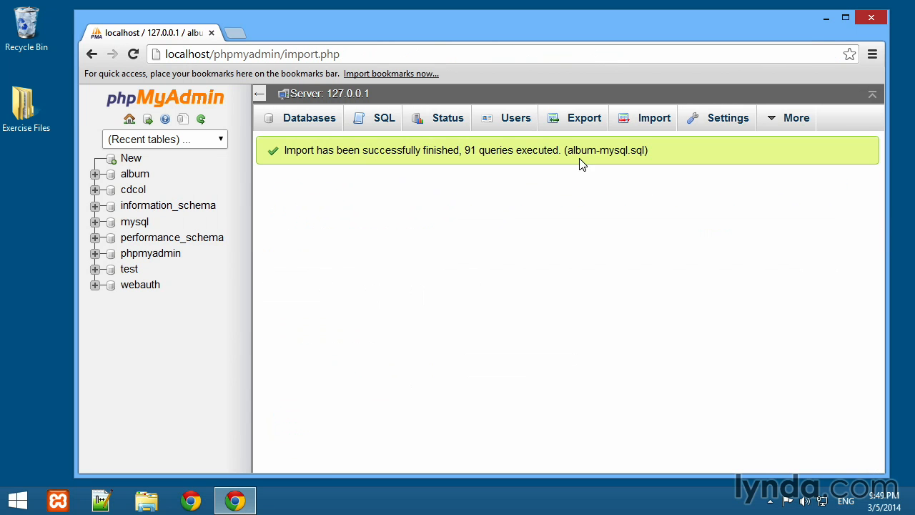
- Import scratch-mysql.sql from the Exercise Files SQL folder into the server using utf-8 and SQL format
{"action": "left_click", "coordinate": [641, 123]}
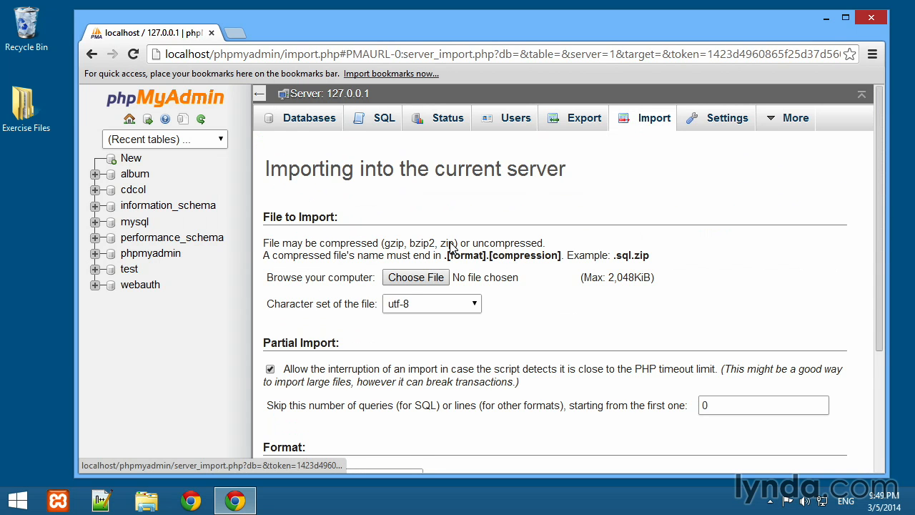
{"action": "left_click", "coordinate": [415, 279]}
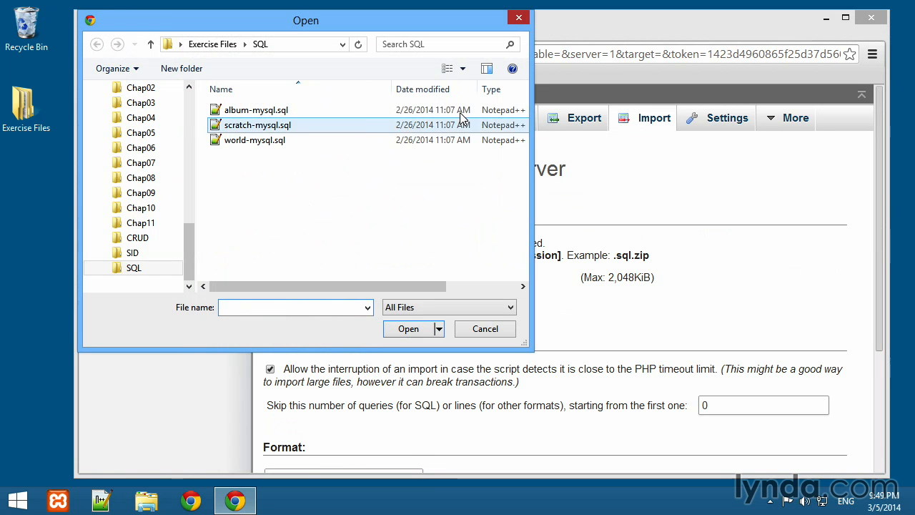
{"action": "left_click", "coordinate": [268, 129]}
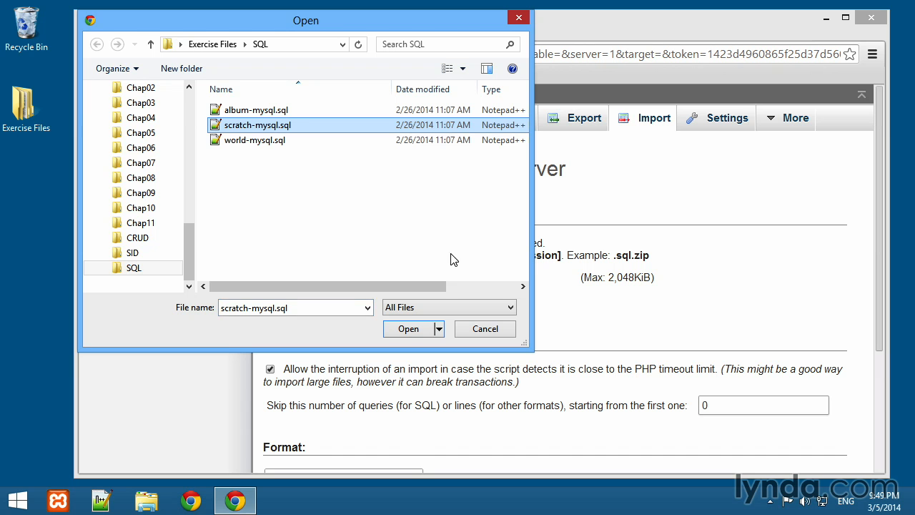
{"action": "left_click", "coordinate": [408, 329]}
{"action": "scroll", "coordinate": [358, 332], "scroll_direction": "down", "scroll_amount": 3}
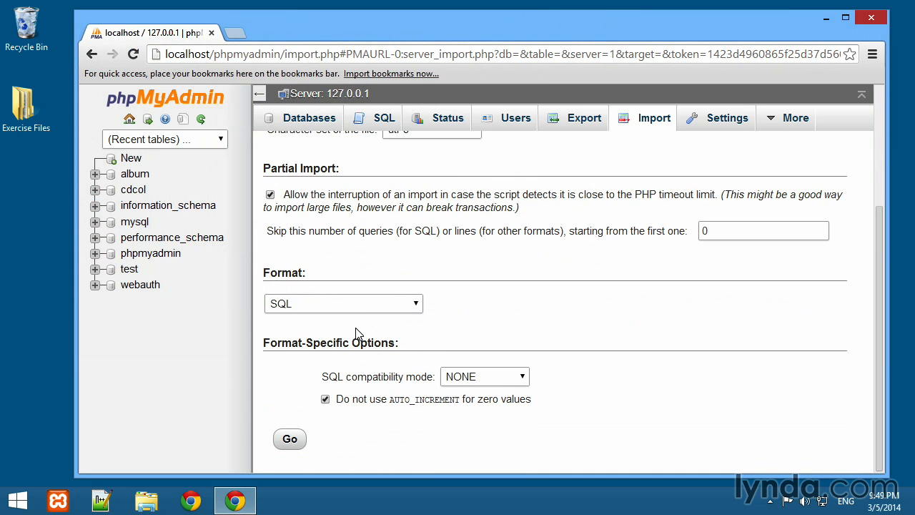
{"action": "left_click", "coordinate": [291, 439]}
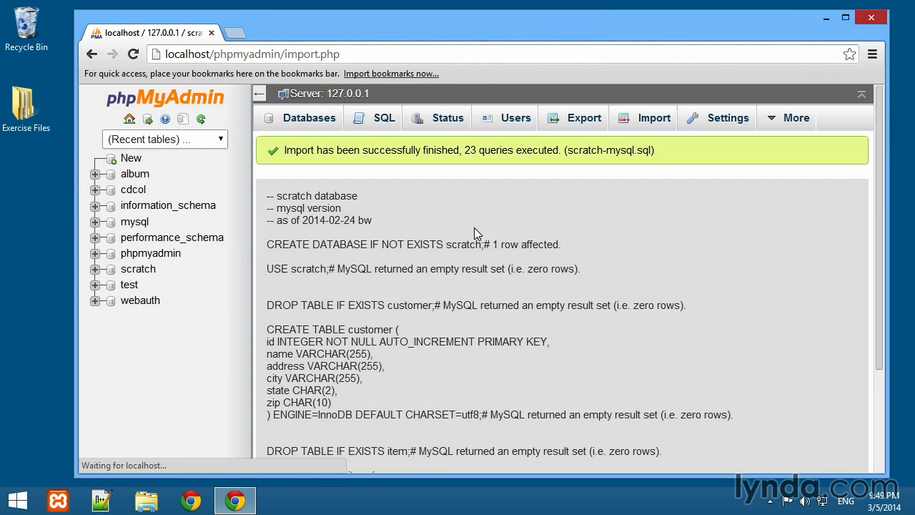
- Import world-mysql.sql from the Exercise Files SQL folder into the server using utf-8 and SQL format
{"action": "left_click", "coordinate": [651, 118]}
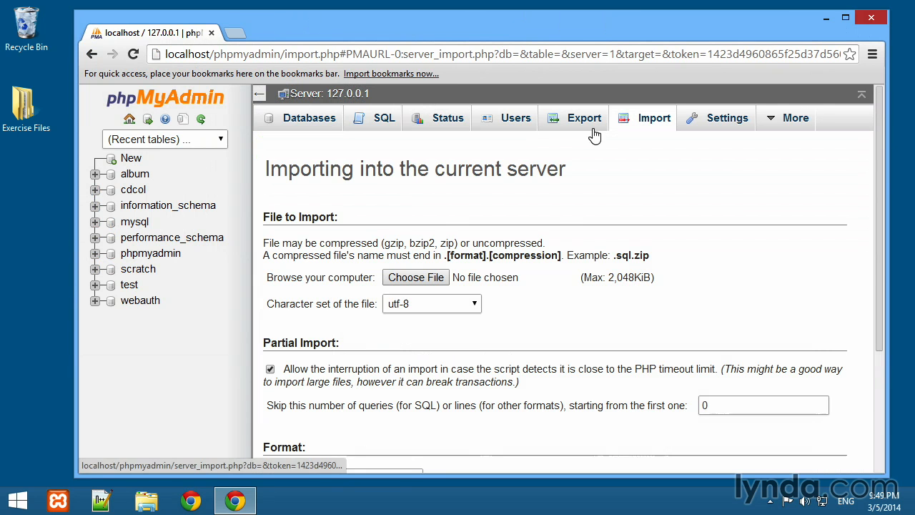
{"action": "left_click", "coordinate": [421, 277]}
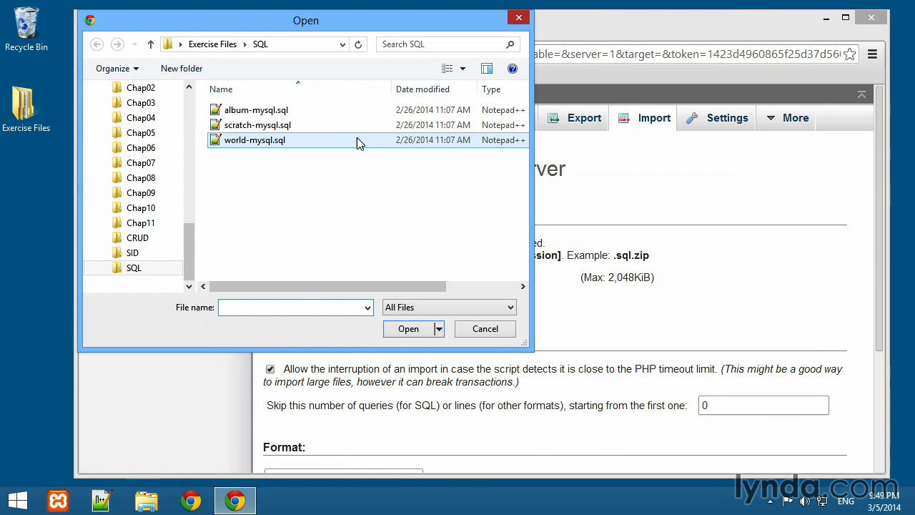
{"action": "left_click", "coordinate": [216, 143]}
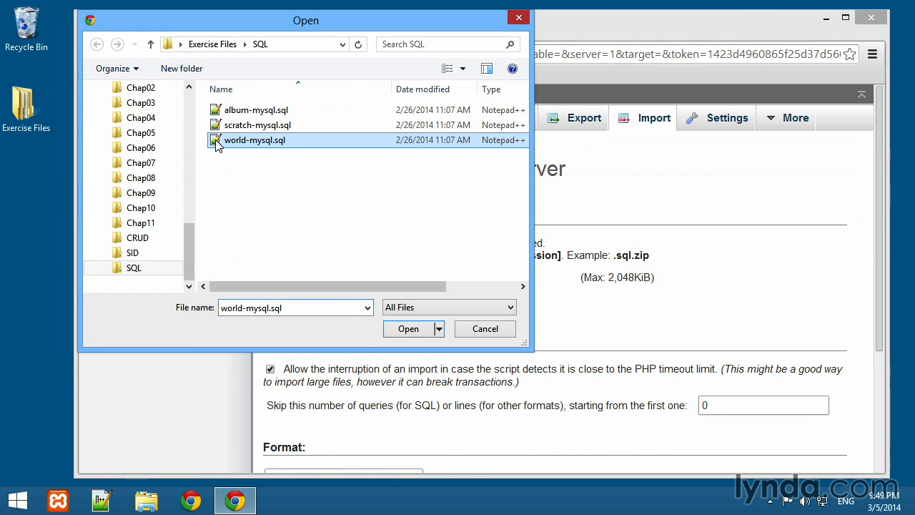
{"action": "left_click", "coordinate": [411, 327]}
{"action": "scroll", "coordinate": [402, 340], "scroll_direction": "down", "scroll_amount": 3}
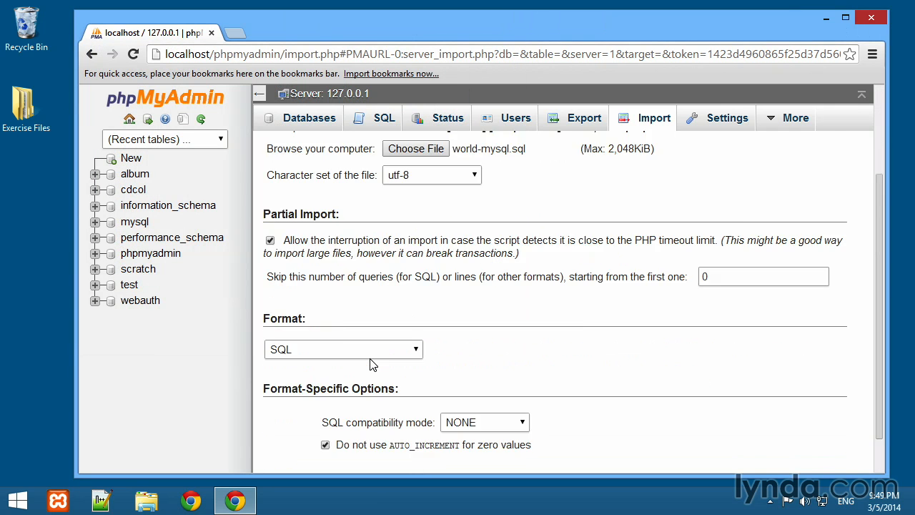
{"action": "left_click", "coordinate": [291, 448]}
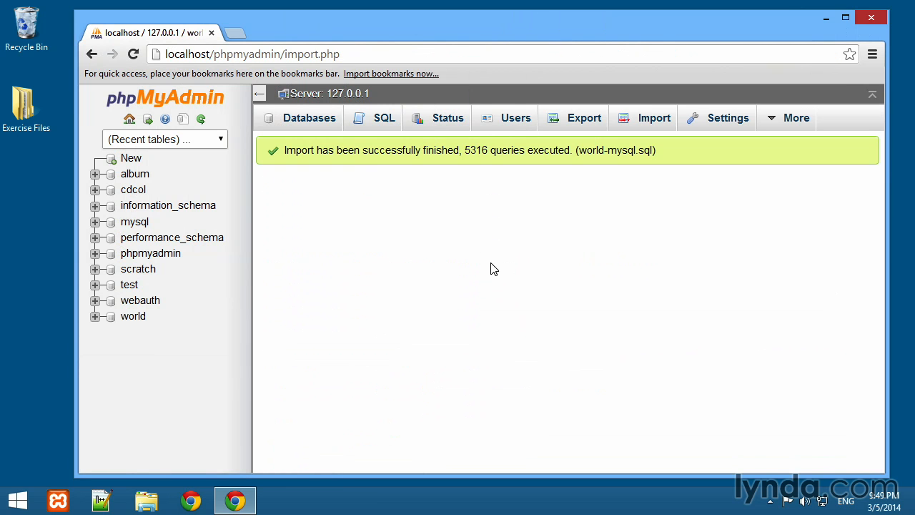
- Review the server's full database list for the imported databases and close the browser
{"action": "left_click", "coordinate": [313, 129]}
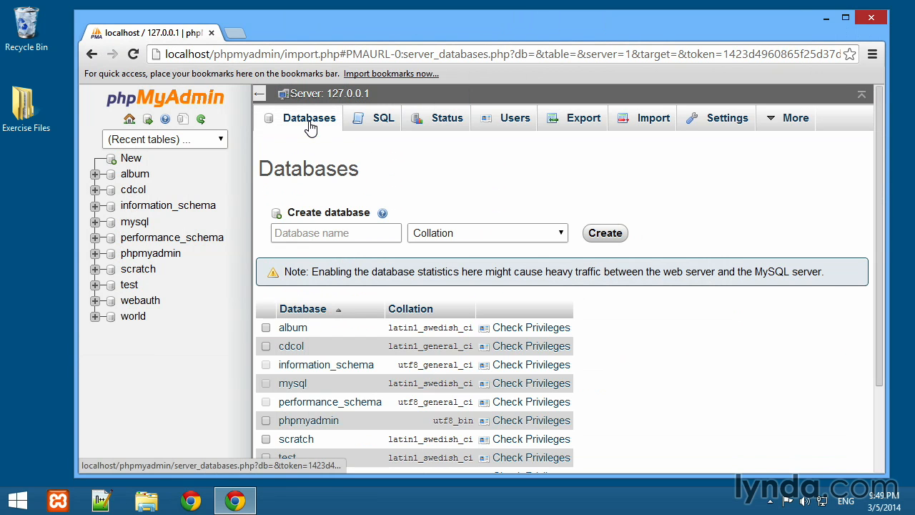
{"action": "left_click_drag", "start_coordinate": [878, 182], "coordinate": [878, 275]}
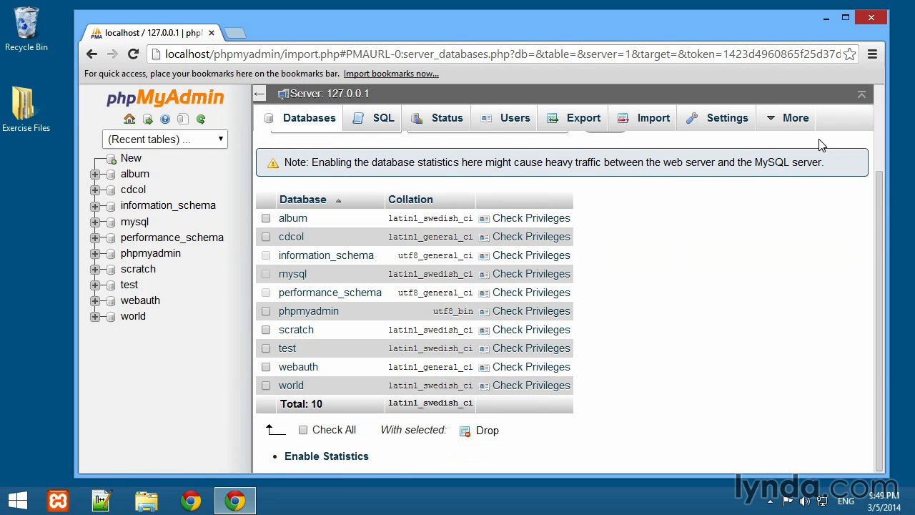
{"action": "left_click", "coordinate": [872, 24]}
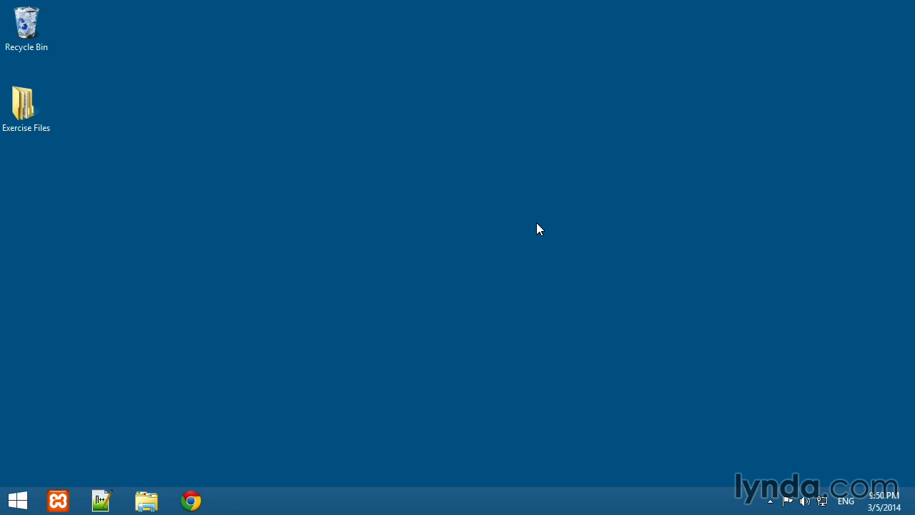
- Switch to File Explorer and open the C:\xampp\htdocs folder
{"action": "left_click", "coordinate": [147, 499]}
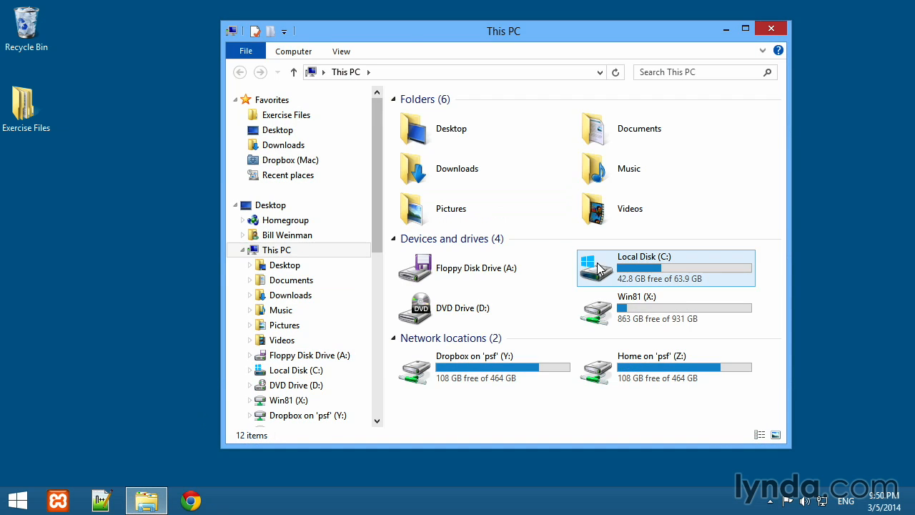
{"action": "double_click", "coordinate": [638, 268]}
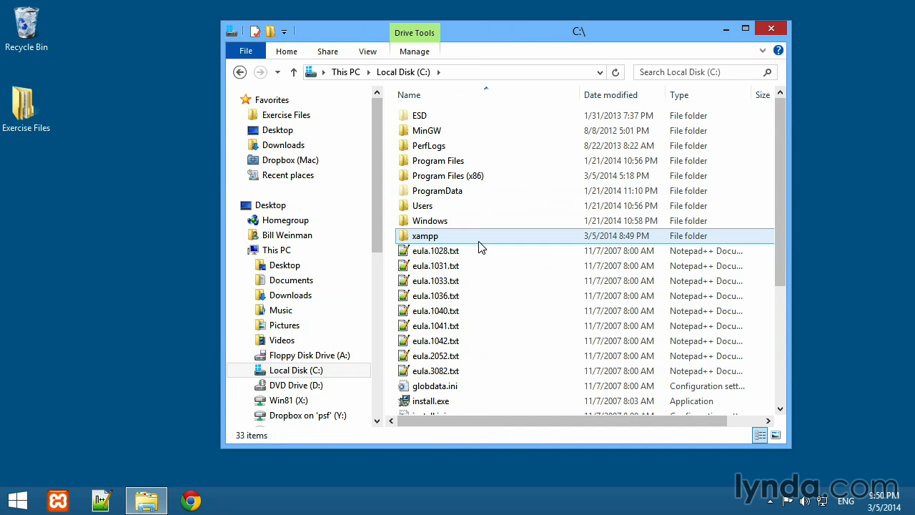
{"action": "double_click", "coordinate": [429, 235]}
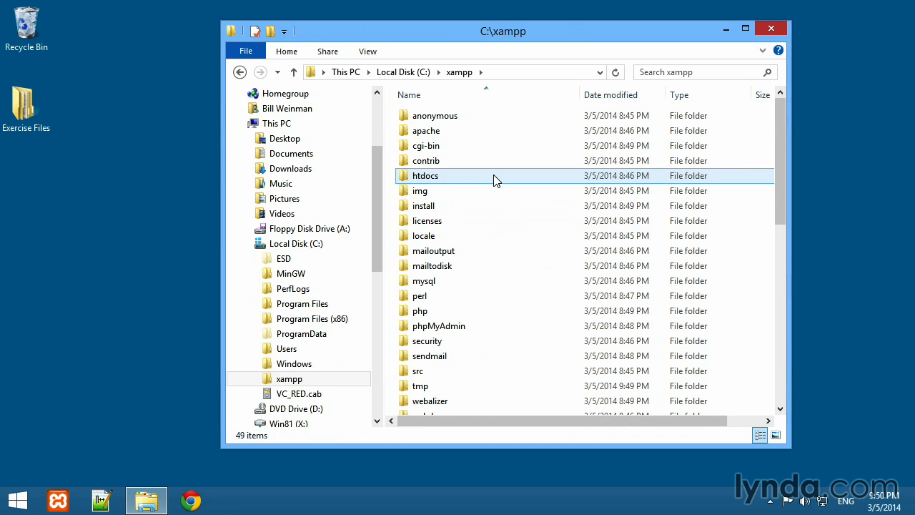
{"action": "scroll", "coordinate": [462, 165], "scroll_direction": "down", "scroll_amount": 1}
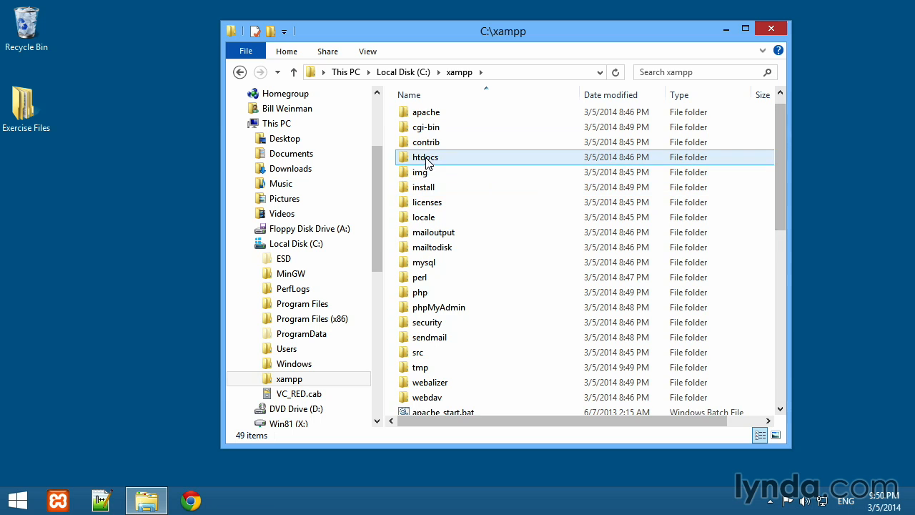
{"action": "double_click", "coordinate": [409, 161]}
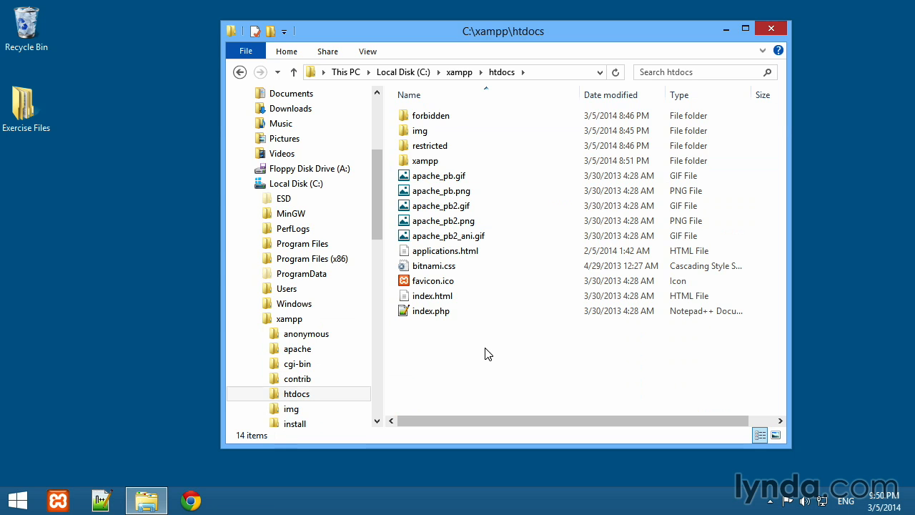
- Copy the CRUD and SID folders from the desktop's Exercise Files folder into C:\xampp\htdocs
{"action": "double_click", "coordinate": [23, 106]}
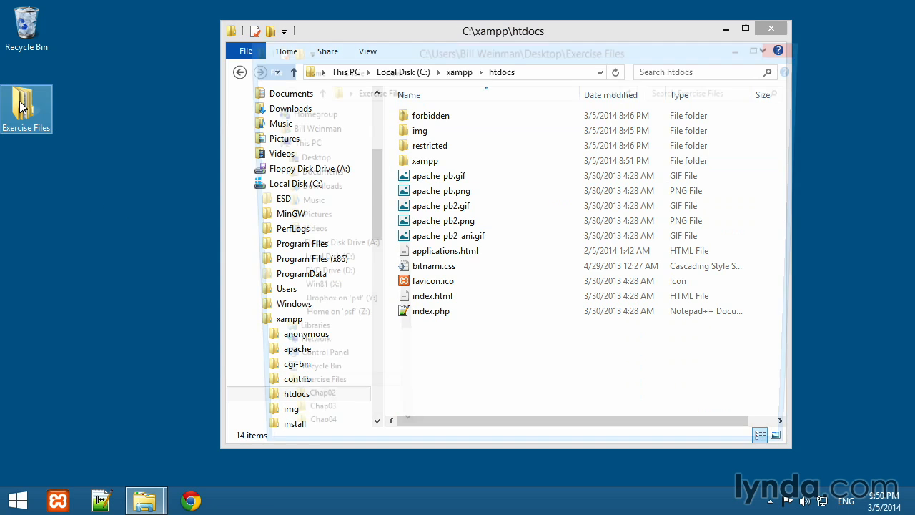
{"action": "left_click_drag", "start_coordinate": [368, 47], "coordinate": [191, 57]}
{"action": "left_click", "coordinate": [250, 315]}
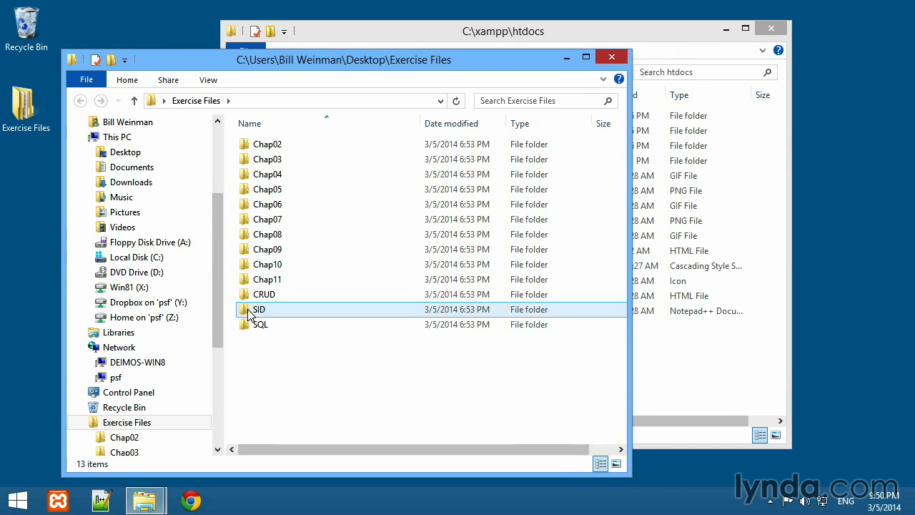
{"action": "left_click", "coordinate": [244, 315]}
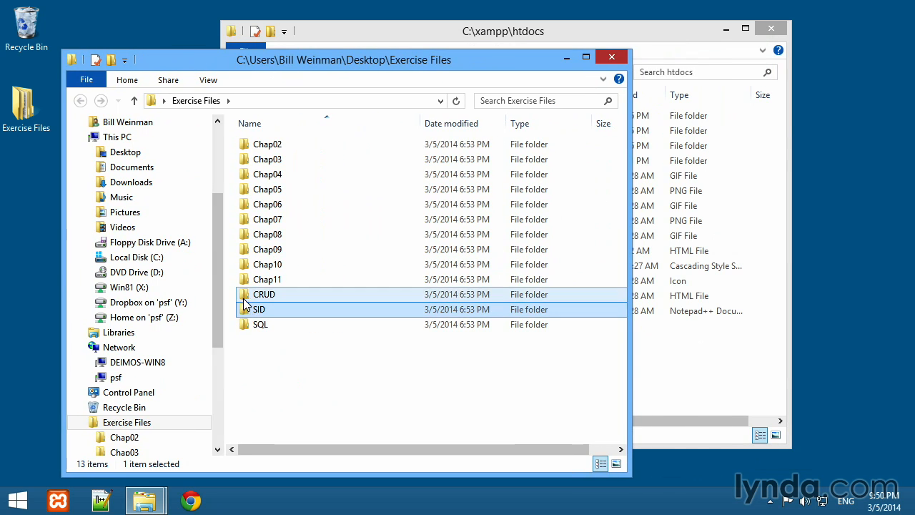
{"action": "left_click", "coordinate": [245, 297], "text": "ctrl"}
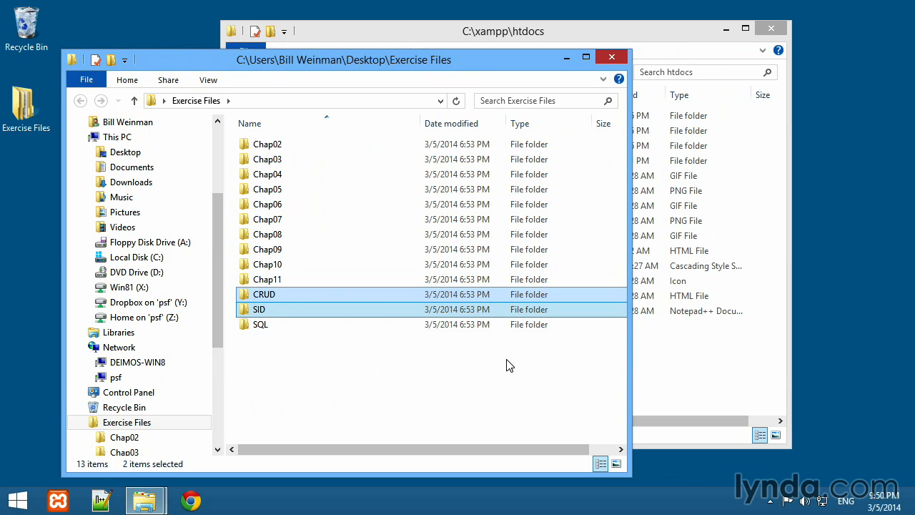
{"action": "mouse_move", "coordinate": [302, 72]}
{"action": "left_mouse_down"}
{"action": "mouse_move", "coordinate": [305, 108]}
{"action": "mouse_move", "coordinate": [250, 223]}
{"action": "mouse_move", "coordinate": [297, 78]}
{"action": "mouse_move", "coordinate": [291, 64]}
{"action": "left_mouse_up"}
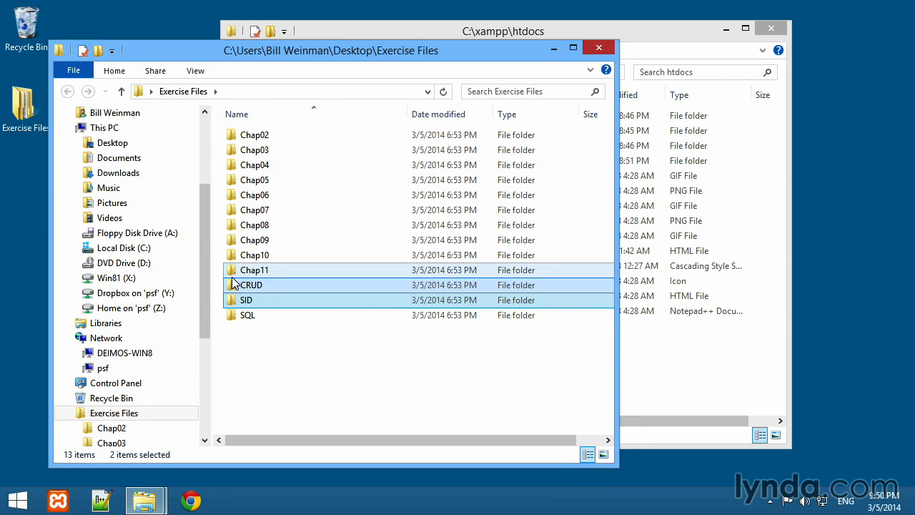
{"action": "left_click_drag", "start_coordinate": [231, 288], "coordinate": [662, 365]}
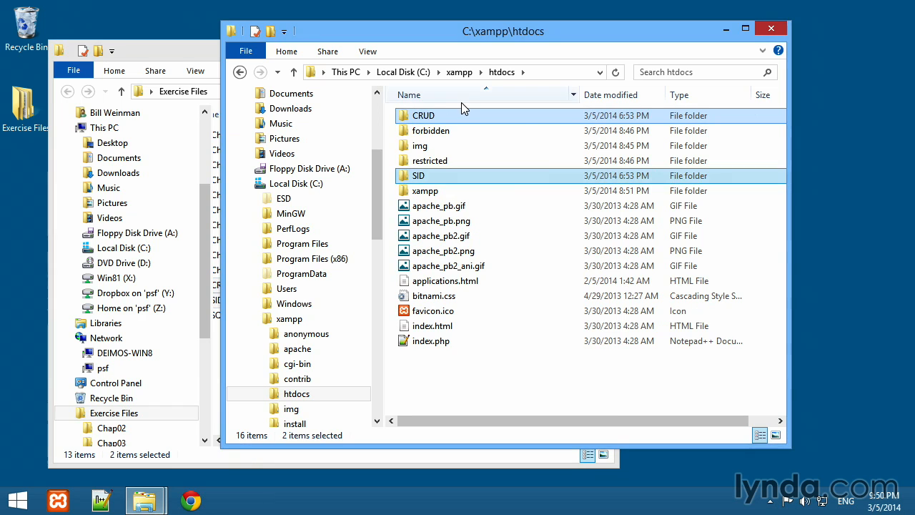
- Check the CRUD and SID folders in Exercise Files and close that window, keeping the htdocs window open
{"action": "left_click", "coordinate": [177, 58]}
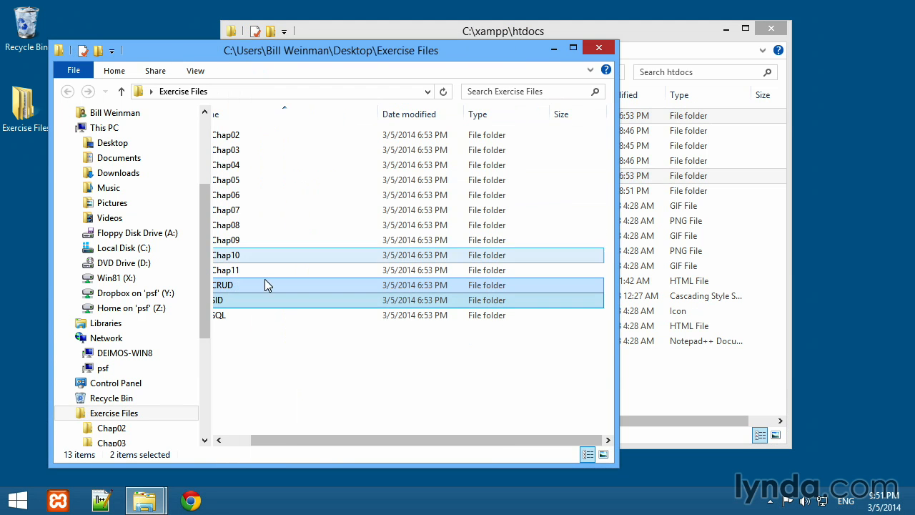
{"action": "left_click_drag", "start_coordinate": [281, 447], "coordinate": [246, 429]}
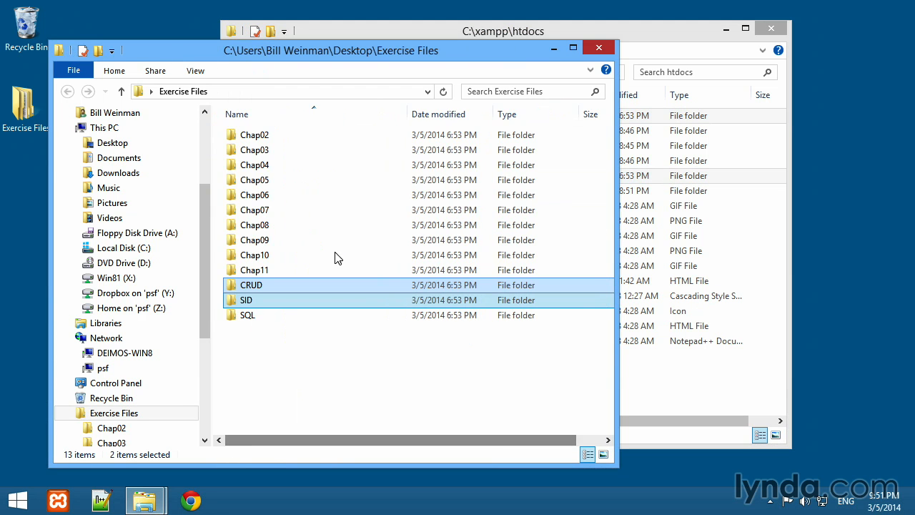
{"action": "left_click", "coordinate": [594, 51]}
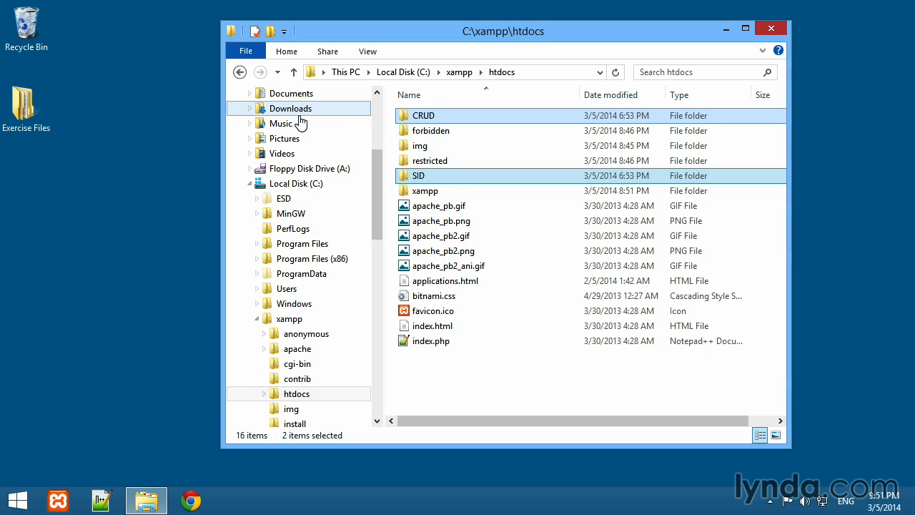
- Open the SID folder inside C:\xampp\htdocs and select the sid.php file
{"action": "left_click_drag", "start_coordinate": [415, 121], "coordinate": [406, 181]}
{"action": "double_click", "coordinate": [407, 180]}
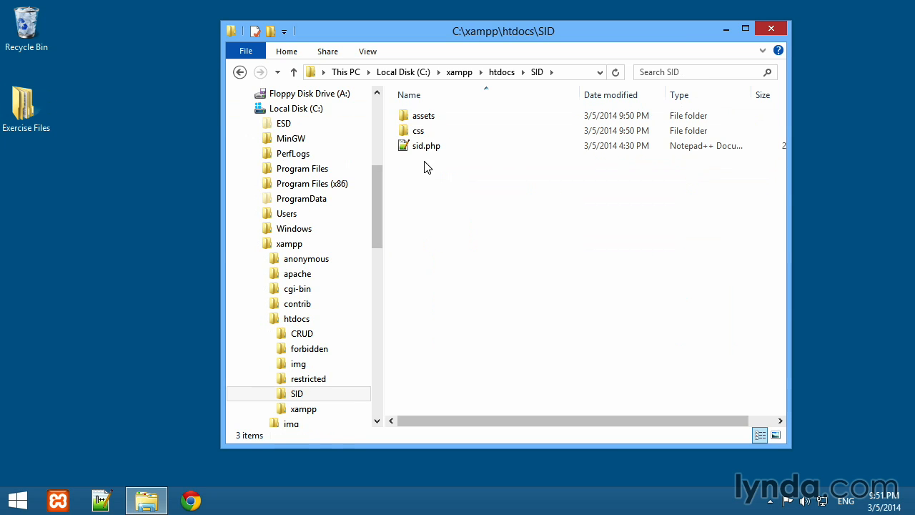
{"action": "left_click", "coordinate": [422, 149]}
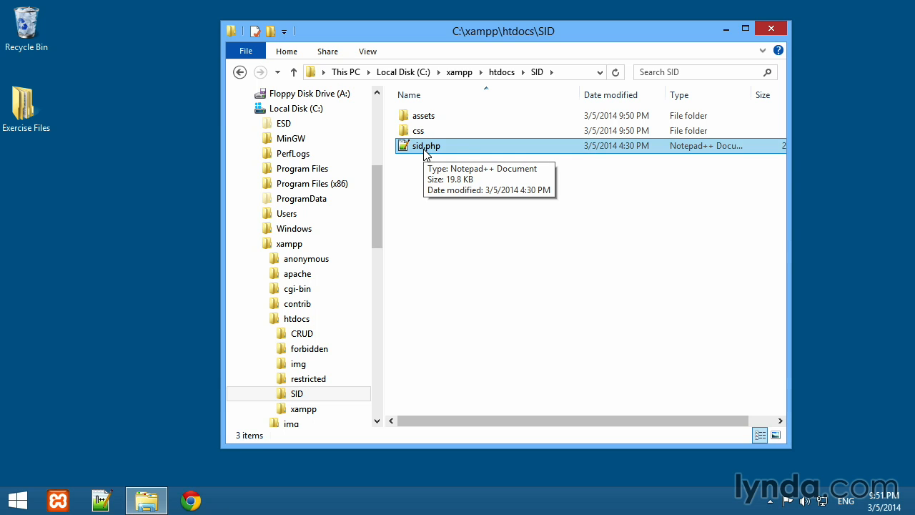
- Check which apps are offered for opening .php files and dismiss the chooser without picking one
{"action": "right_click", "coordinate": [424, 149]}
{"action": "left_click", "coordinate": [476, 191]}
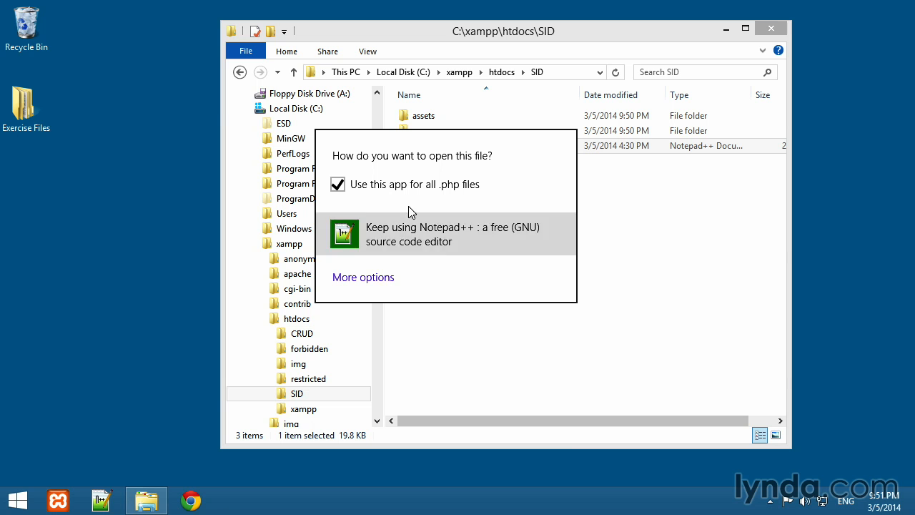
{"action": "left_click", "coordinate": [380, 280]}
{"action": "scroll", "coordinate": [439, 236], "scroll_direction": "down", "scroll_amount": 4}
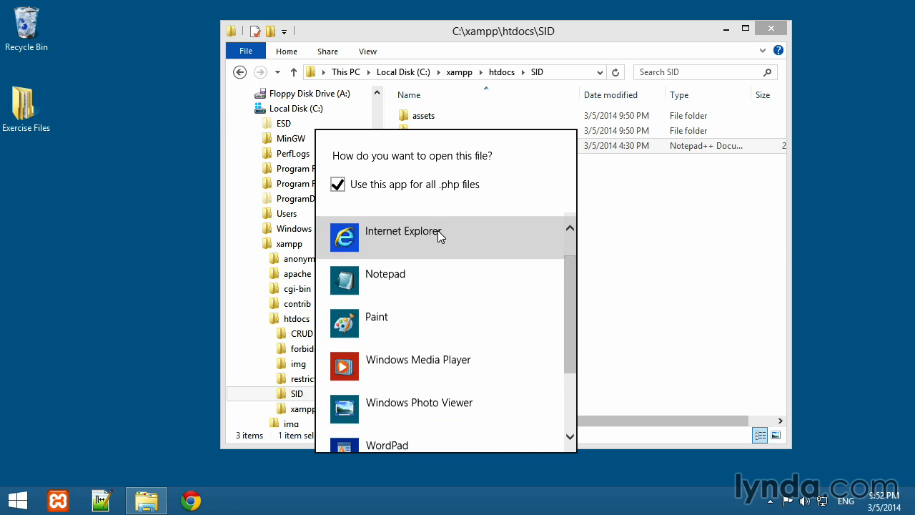
{"action": "scroll", "coordinate": [439, 236], "scroll_direction": "up", "scroll_amount": 4}
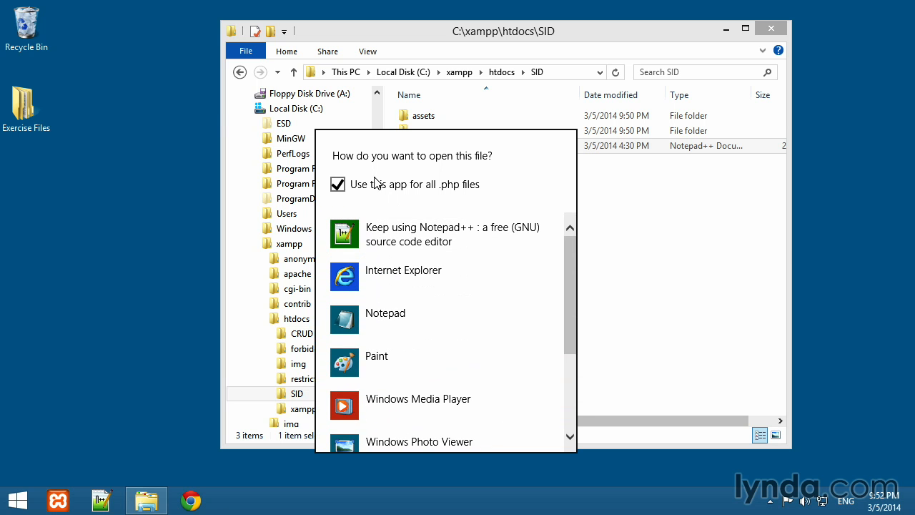
{"action": "left_click", "coordinate": [619, 215]}
- Open sid.php in Notepad++ and find the MYSQLUSER and MYSQLPASS definitions in the MySQL block
{"action": "double_click", "coordinate": [422, 146]}
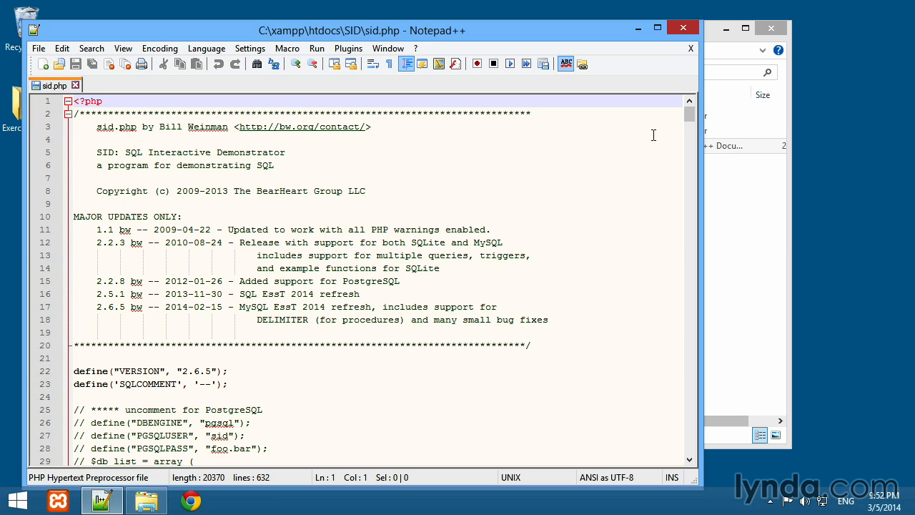
{"action": "scroll", "coordinate": [73, 245], "scroll_direction": "down", "scroll_amount": 13}
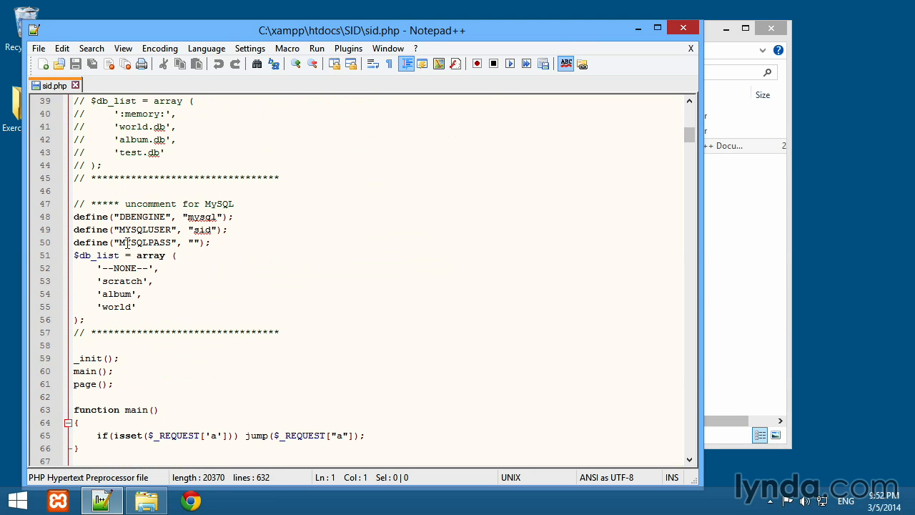
{"action": "left_click", "coordinate": [193, 242]}
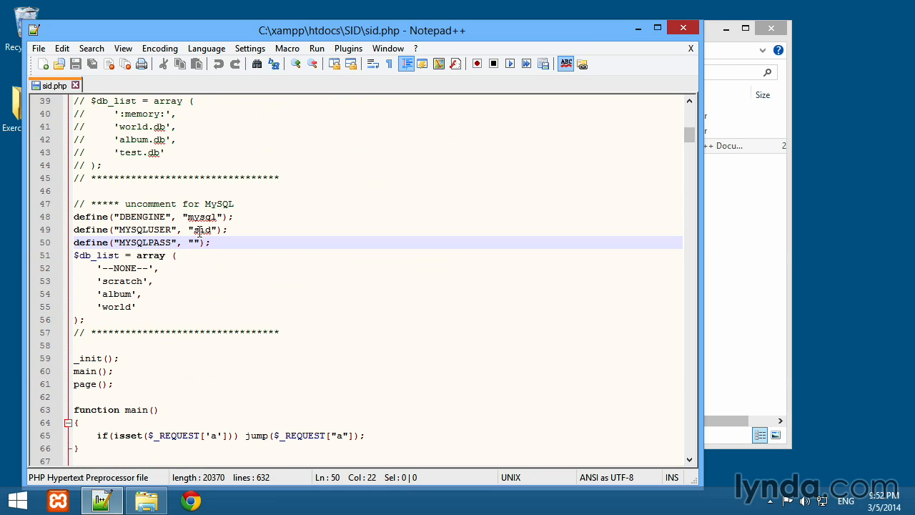
{"action": "double_click", "coordinate": [202, 230]}
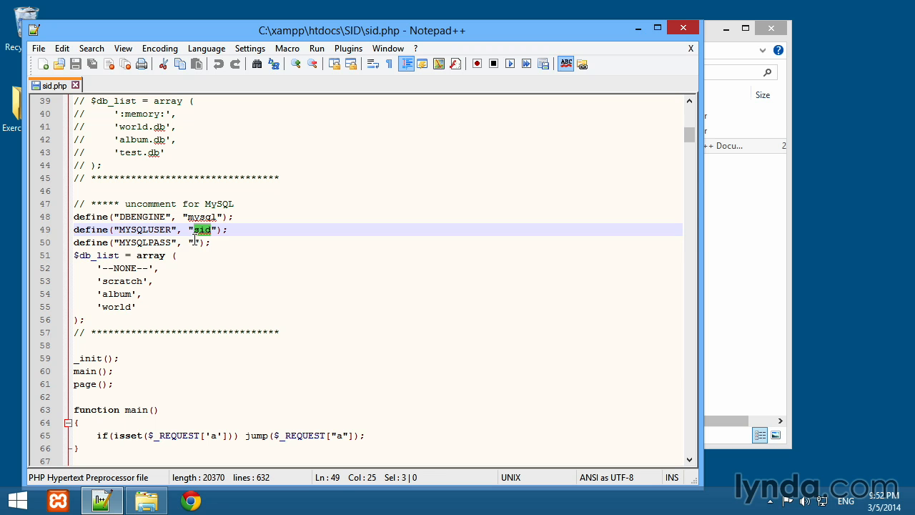
- Enter the database password as the MYSQLPASS value in sid.php, save the file and close it
{"action": "left_click", "coordinate": [193, 242]}
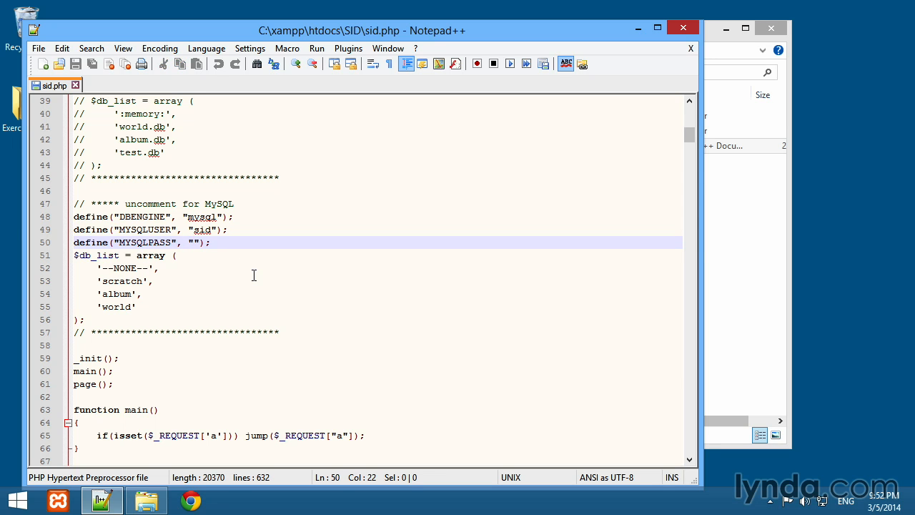
{"action": "type", "text": "foo.bar"}
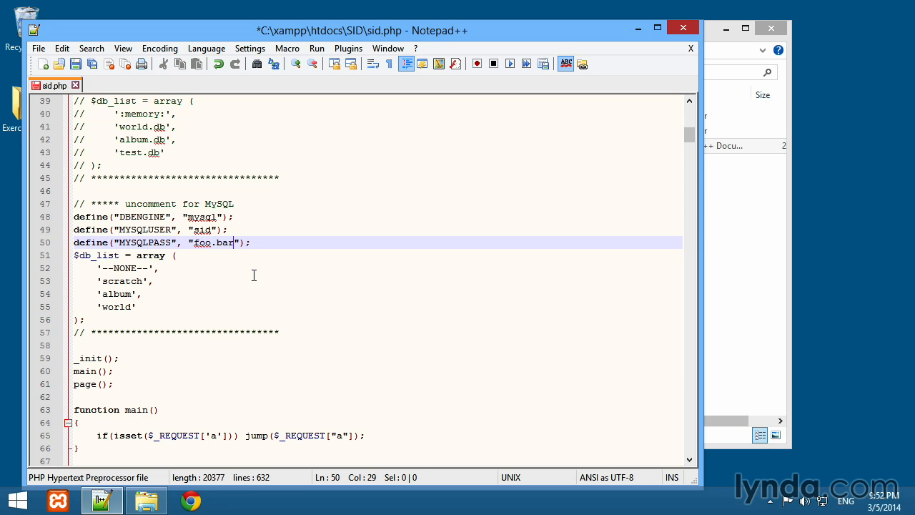
{"action": "key", "text": "ctrl+s"}
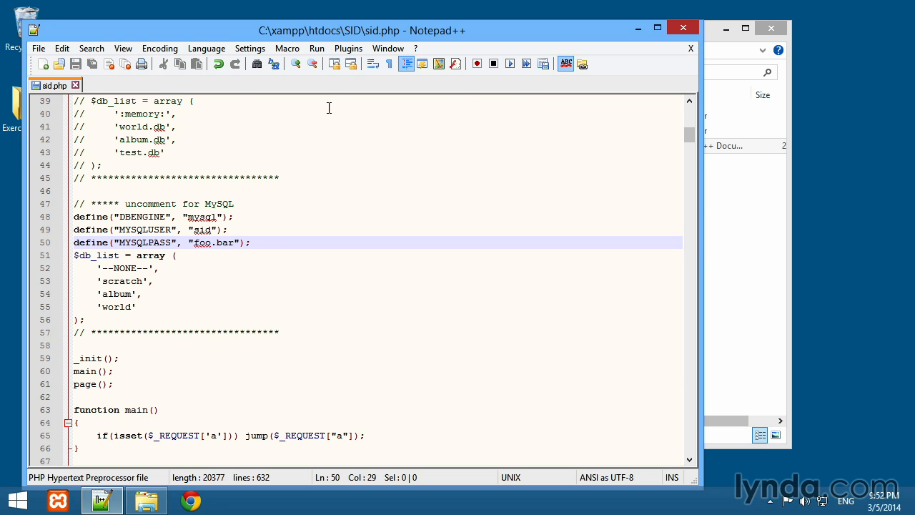
{"action": "left_click", "coordinate": [75, 86]}
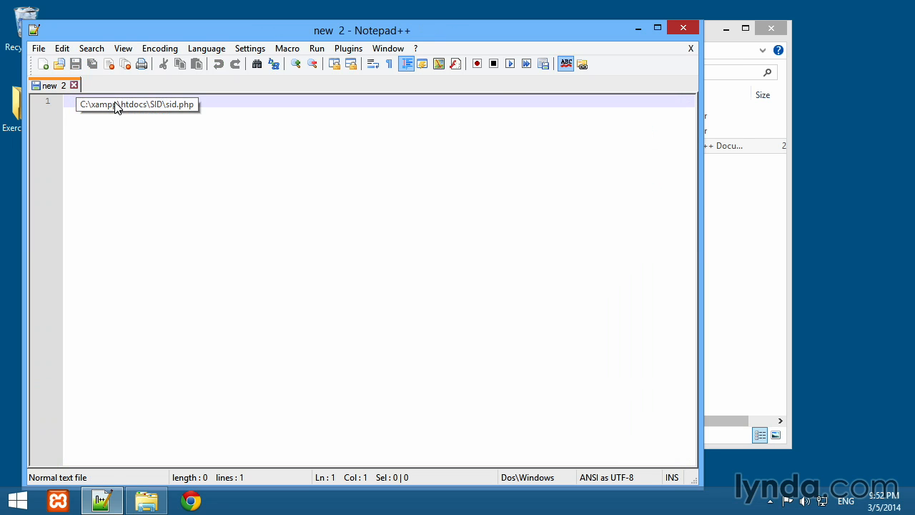
- Open crud.php from the C:\xampp\htdocs\CRUD folder
{"action": "left_click", "coordinate": [37, 48]}
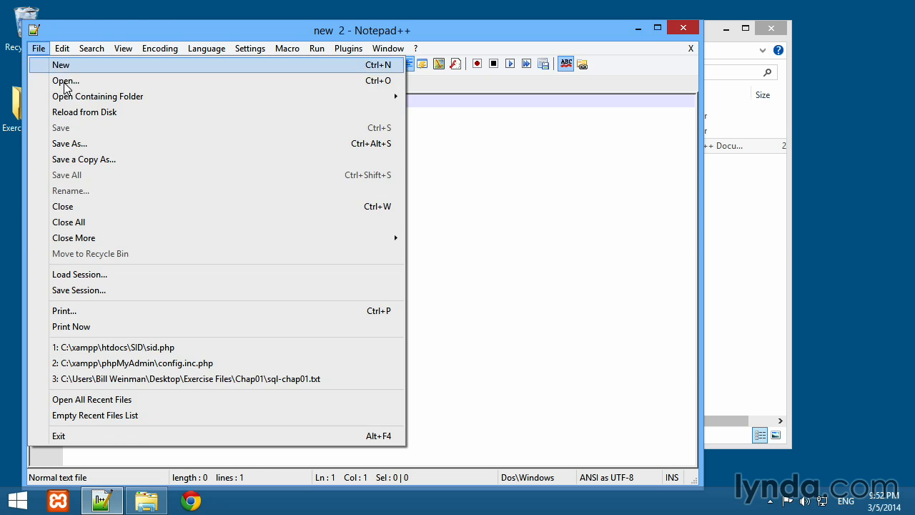
{"action": "left_click", "coordinate": [66, 83]}
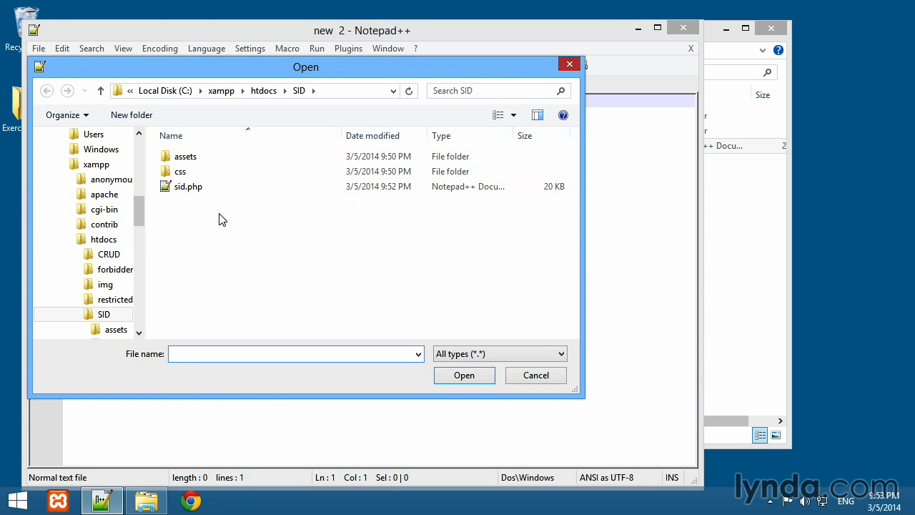
{"action": "left_click", "coordinate": [267, 91]}
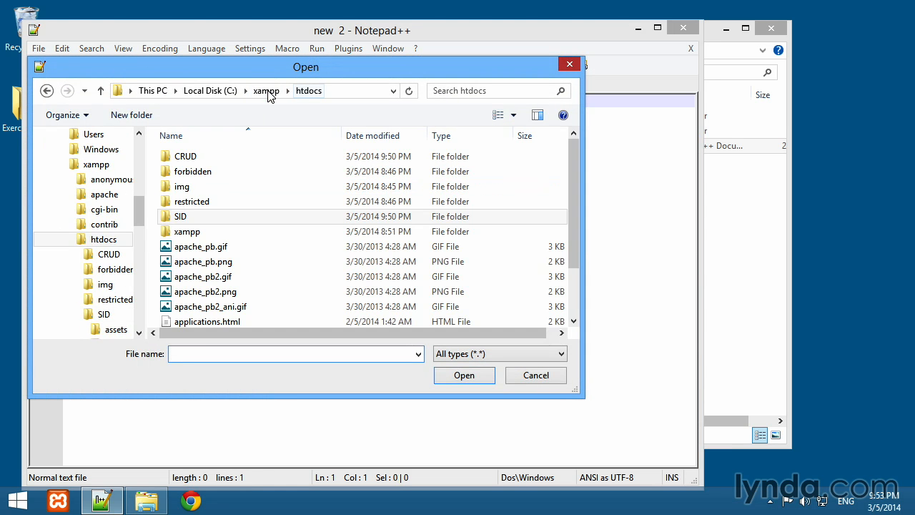
{"action": "double_click", "coordinate": [185, 158]}
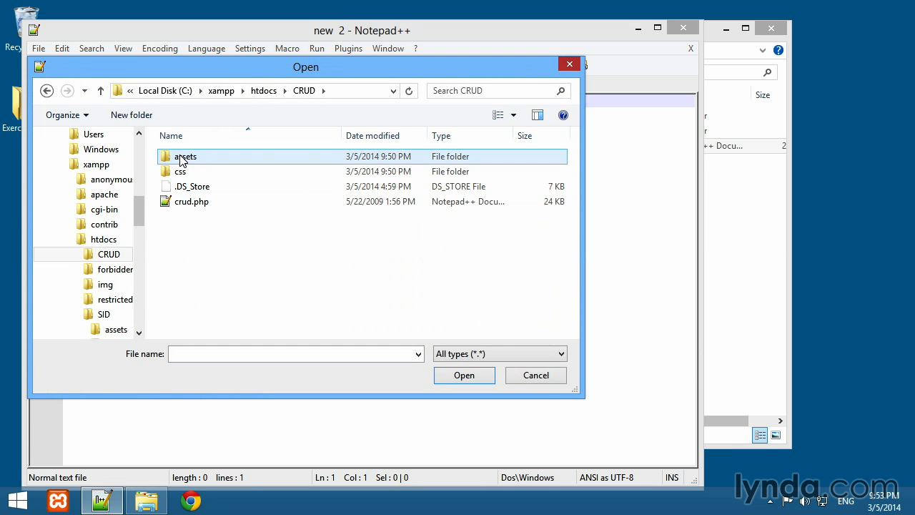
{"action": "double_click", "coordinate": [186, 203]}
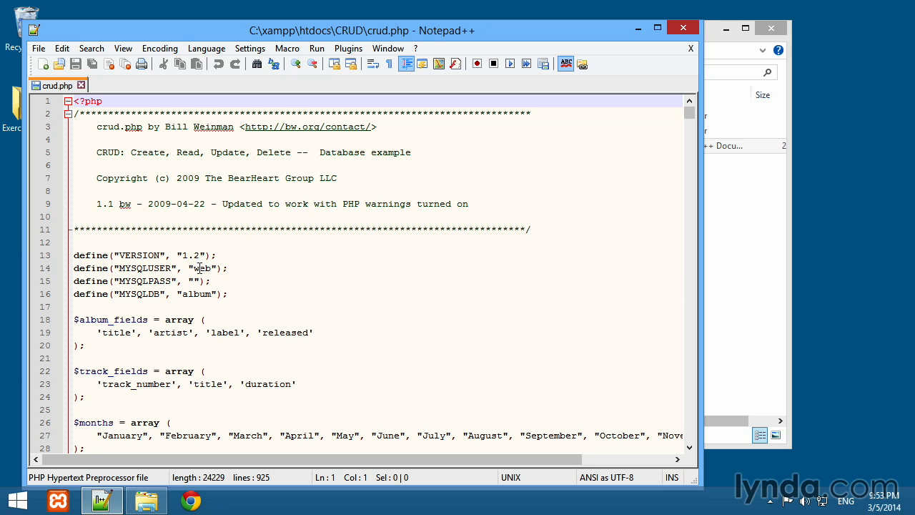
- Enter the database password as the MYSQLPASS value below the "web" user in crud.php and save the file
{"action": "double_click", "coordinate": [198, 268]}
{"action": "left_click", "coordinate": [194, 281]}
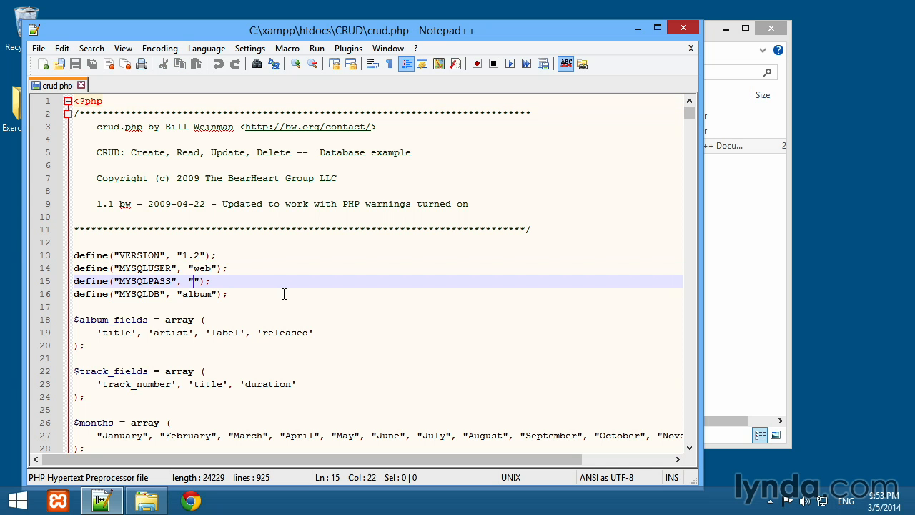
{"action": "type", "text": "foo.bar"}
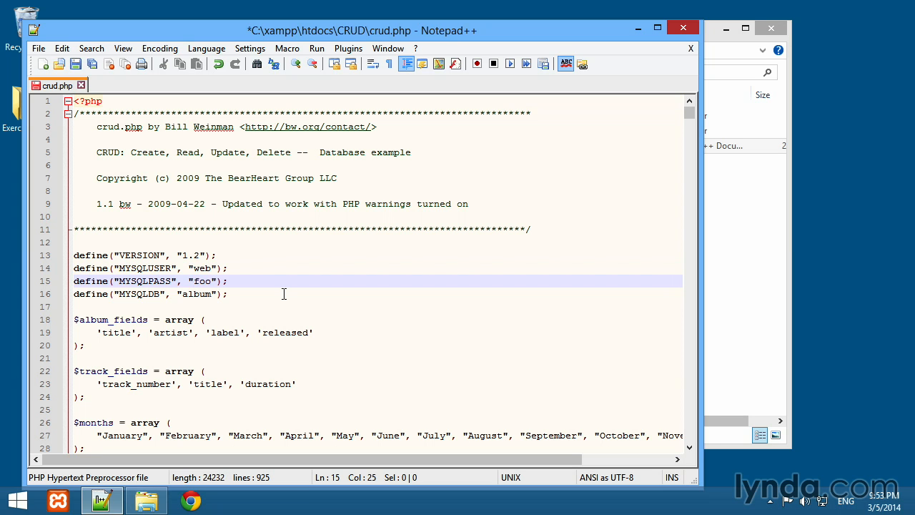
{"action": "key", "text": "ctrl+s"}
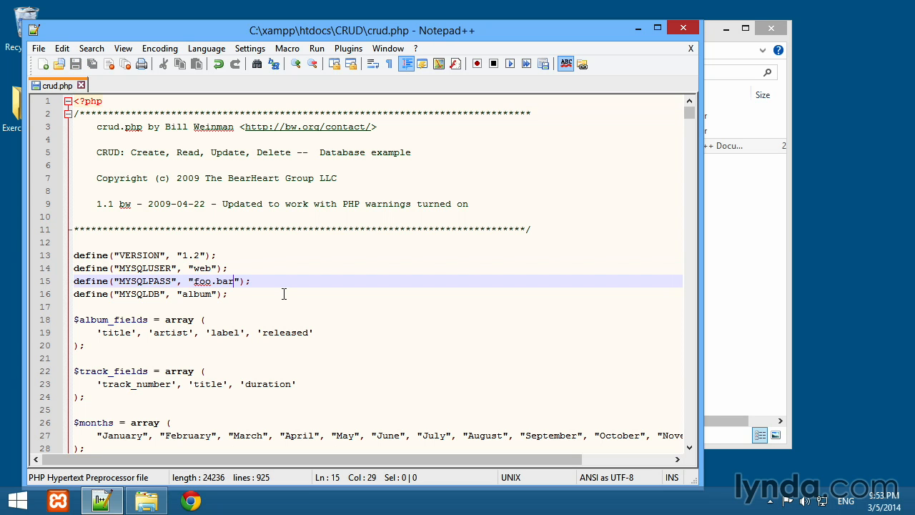
- Close crud.php, the Notepad++ editor and the File Explorer window
{"action": "left_click", "coordinate": [81, 85]}
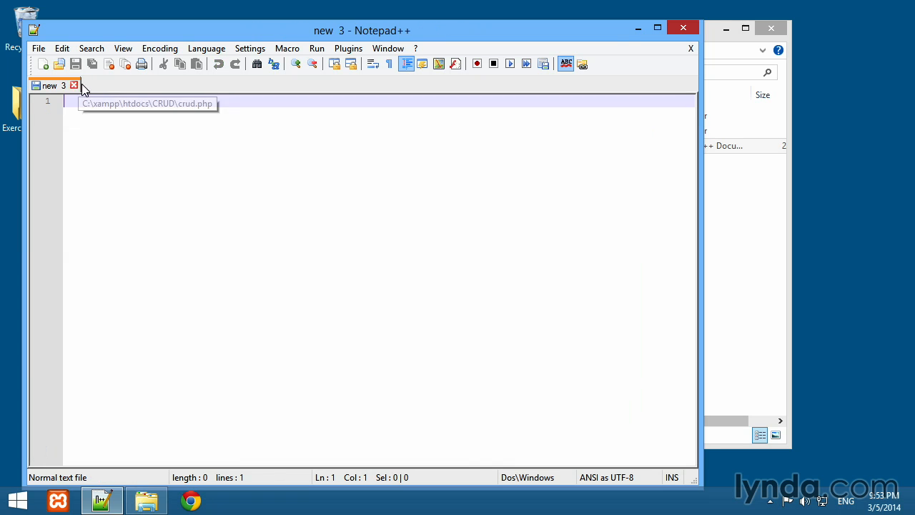
{"action": "left_click", "coordinate": [685, 28]}
{"action": "left_click", "coordinate": [771, 30]}
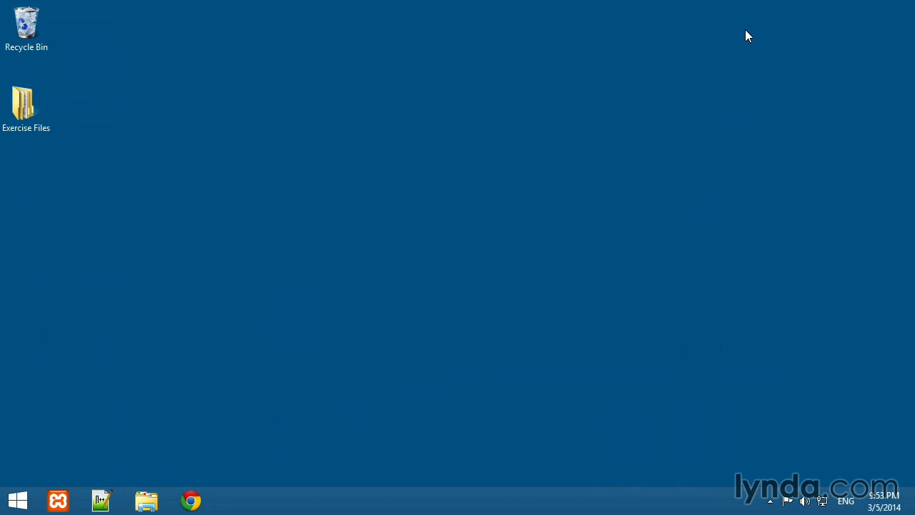
- Switch to Chrome and load localhost/SID/sid.php
{"action": "left_click", "coordinate": [191, 501]}
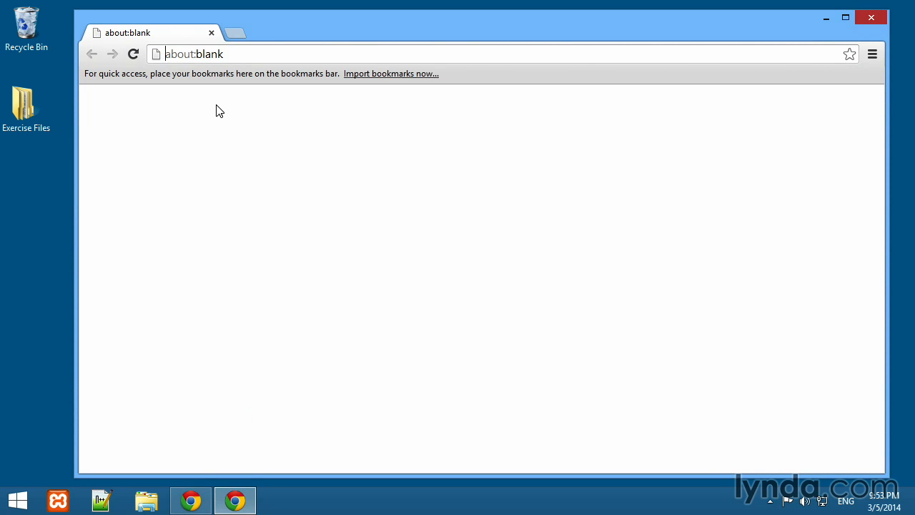
{"action": "type", "text": "lo"}
{"action": "key", "text": "ctrl+a"}
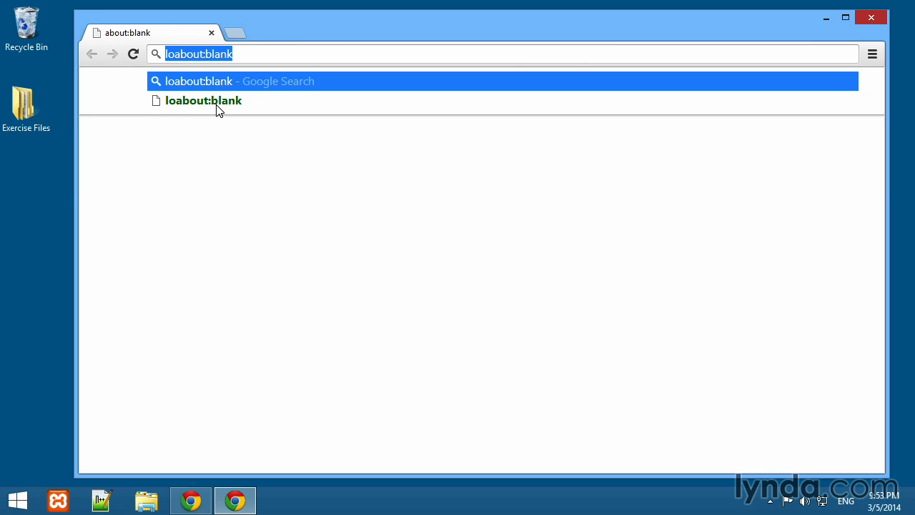
{"action": "type", "text": "localhost/SID"}
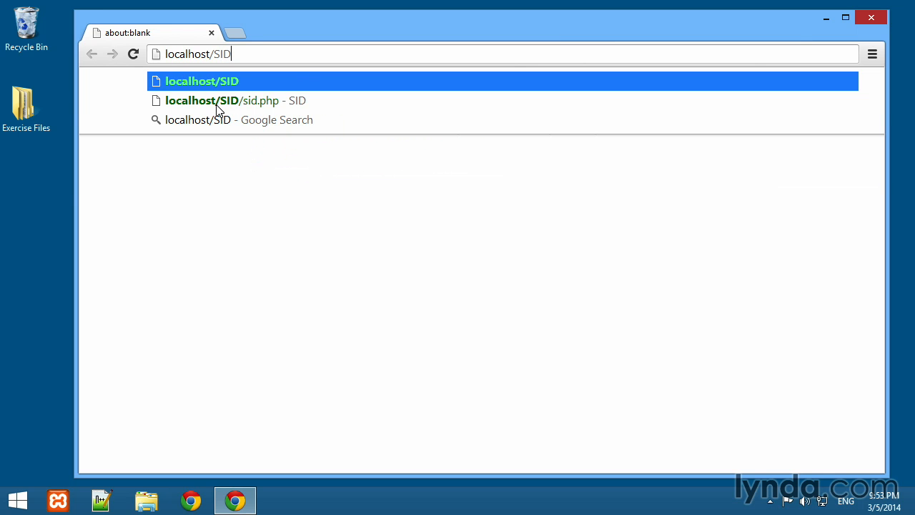
{"action": "type", "text": "/sid"}
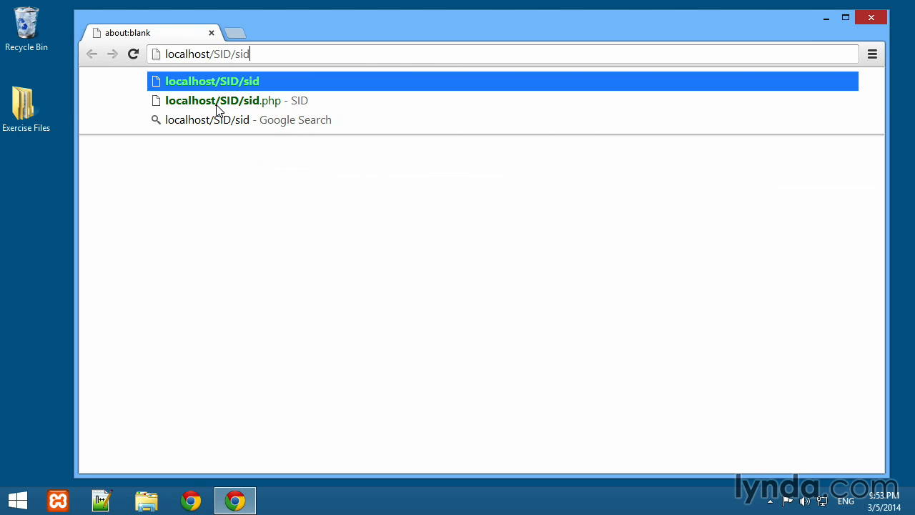
{"action": "type", "text": ".php"}
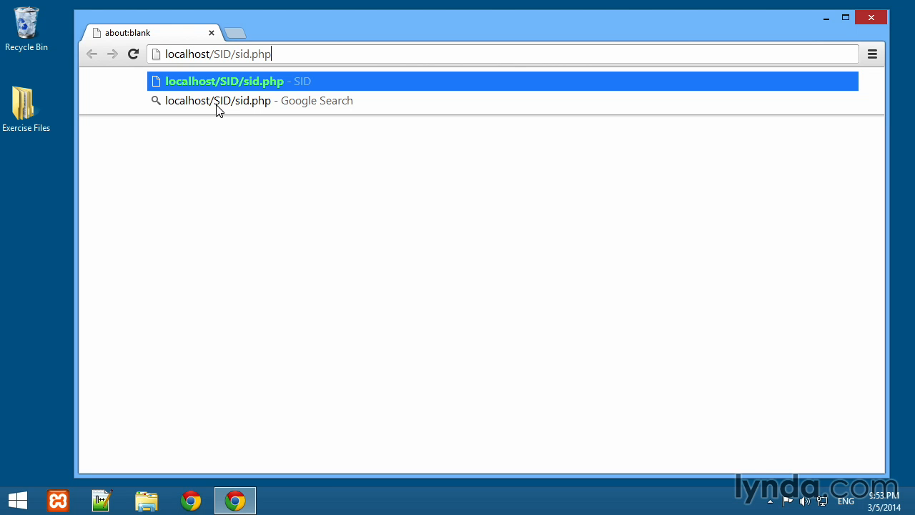
{"action": "key", "text": "Return"}
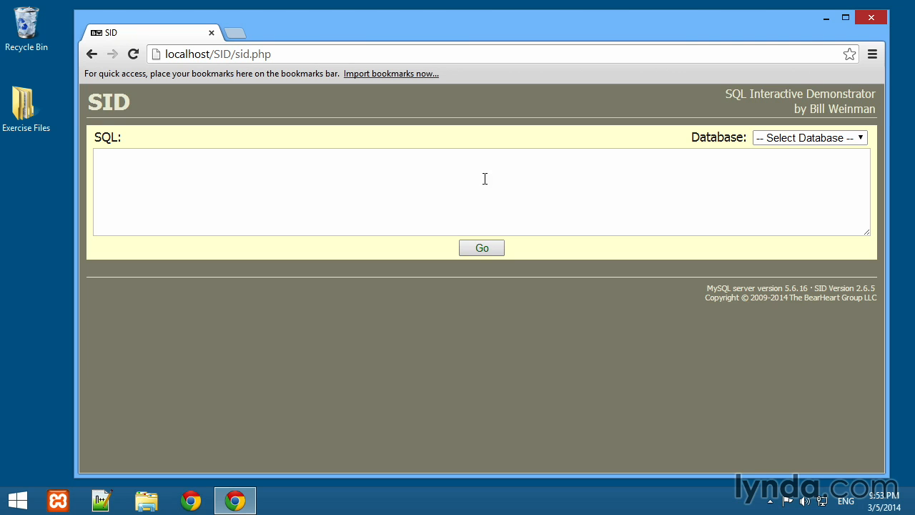
- Run the query SELECT * FROM track; on the album database in SID and look through the returned rows
{"action": "left_click", "coordinate": [861, 140]}
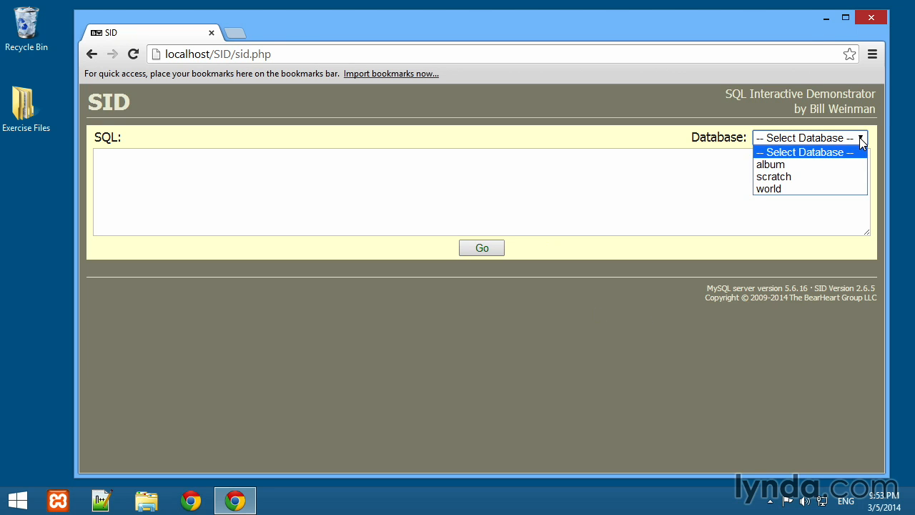
{"action": "left_click", "coordinate": [768, 169]}
{"action": "left_click", "coordinate": [578, 176]}
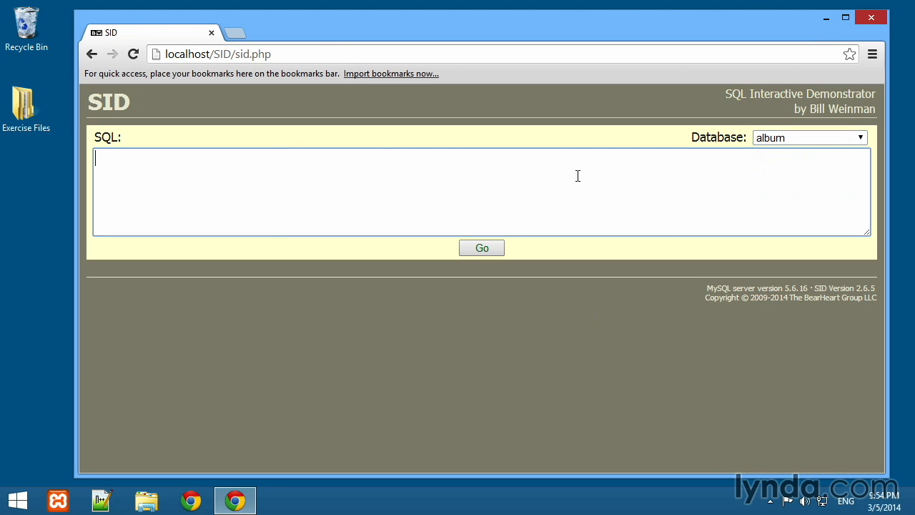
{"action": "type", "text": "SELECT * FROM track;"}
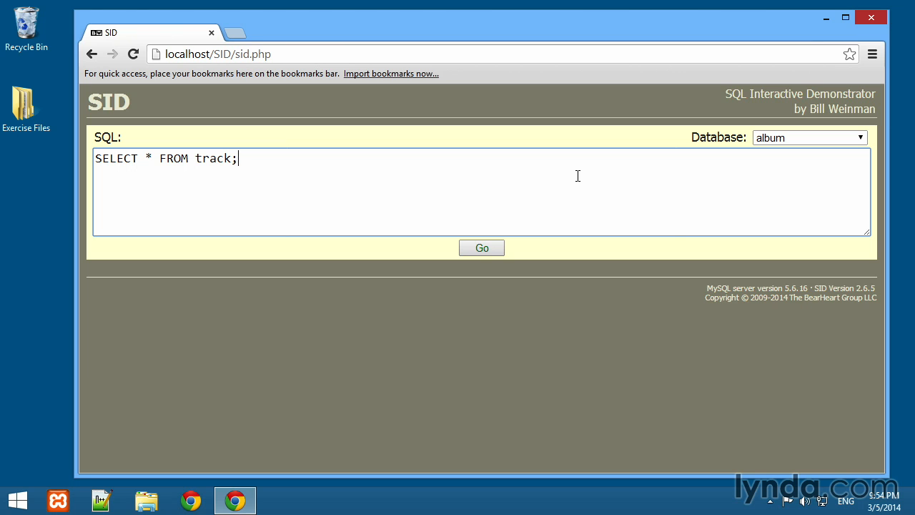
{"action": "left_click", "coordinate": [478, 251]}
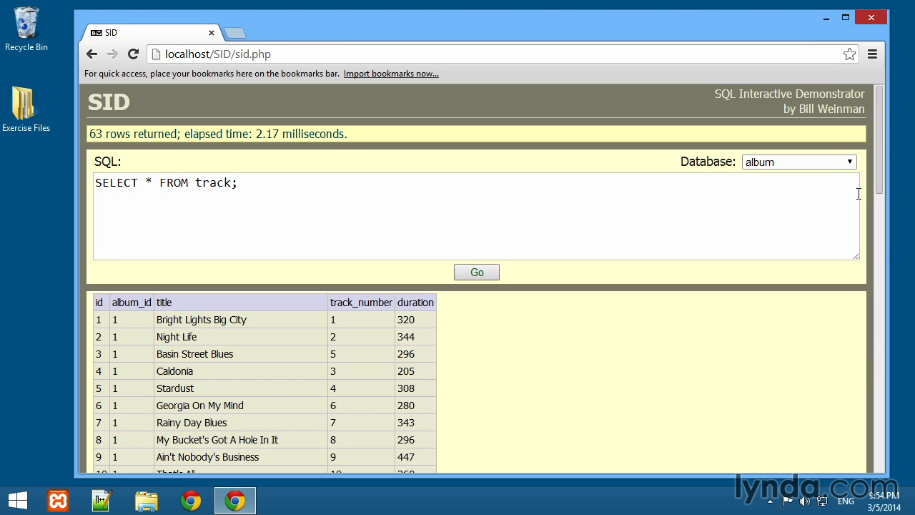
{"action": "scroll", "coordinate": [879, 207], "scroll_direction": "down", "scroll_amount": 6}
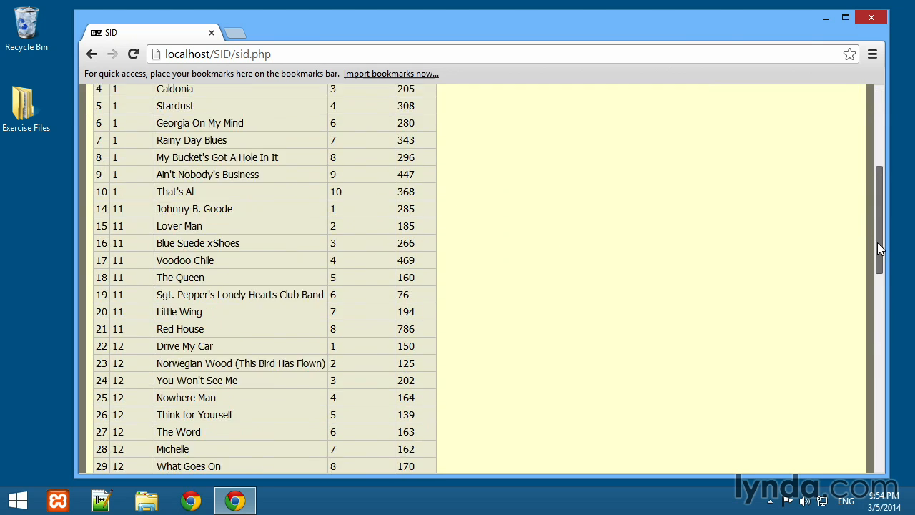
{"action": "scroll", "coordinate": [880, 264], "scroll_direction": "up", "scroll_amount": 6}
- Run the query SELECT * FROM customer; on the scratch database in SID
{"action": "left_click", "coordinate": [765, 163]}
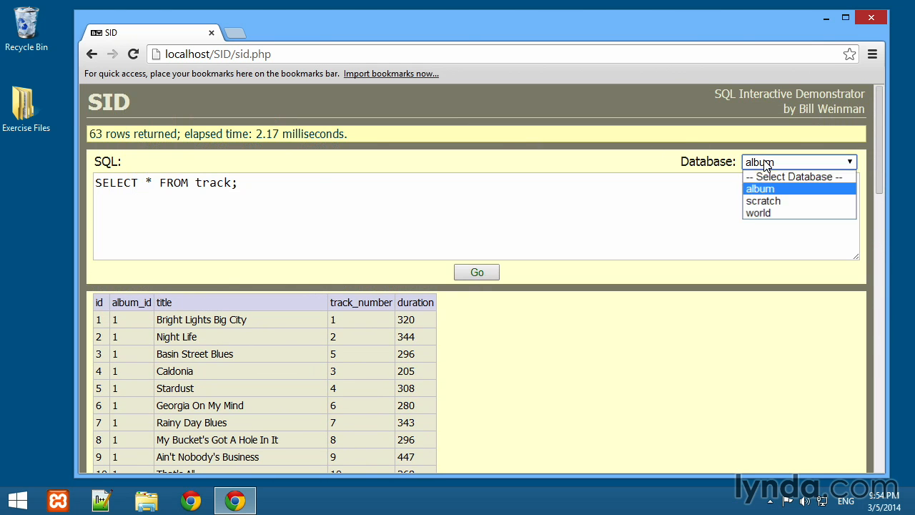
{"action": "left_click", "coordinate": [764, 201]}
{"action": "left_click", "coordinate": [297, 194]}
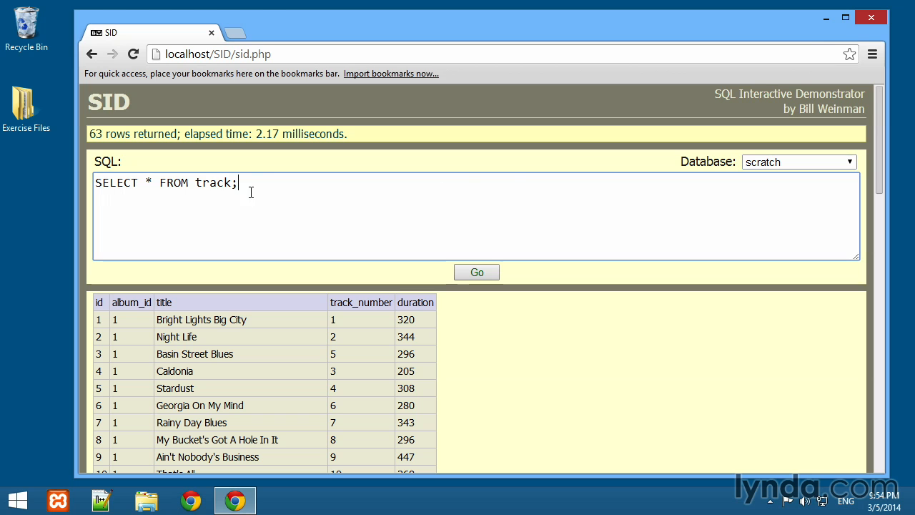
{"action": "double_click", "coordinate": [214, 183]}
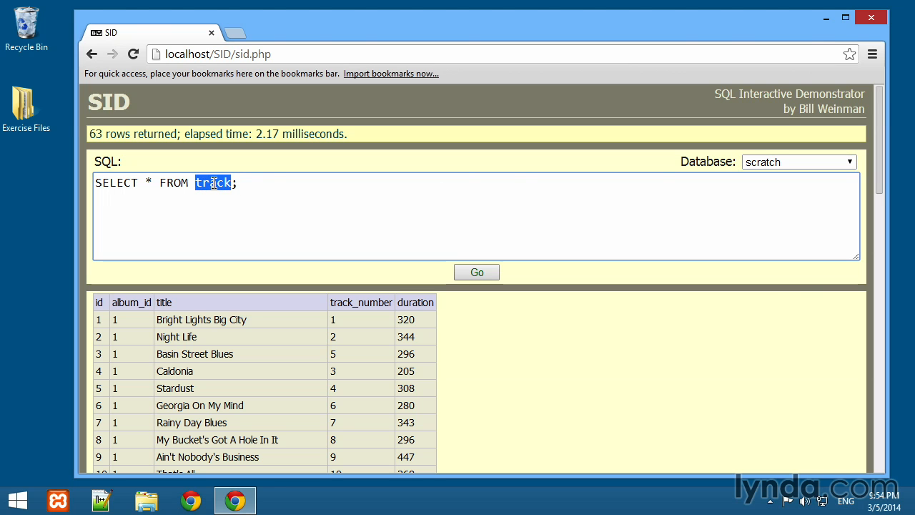
{"action": "type", "text": "customer"}
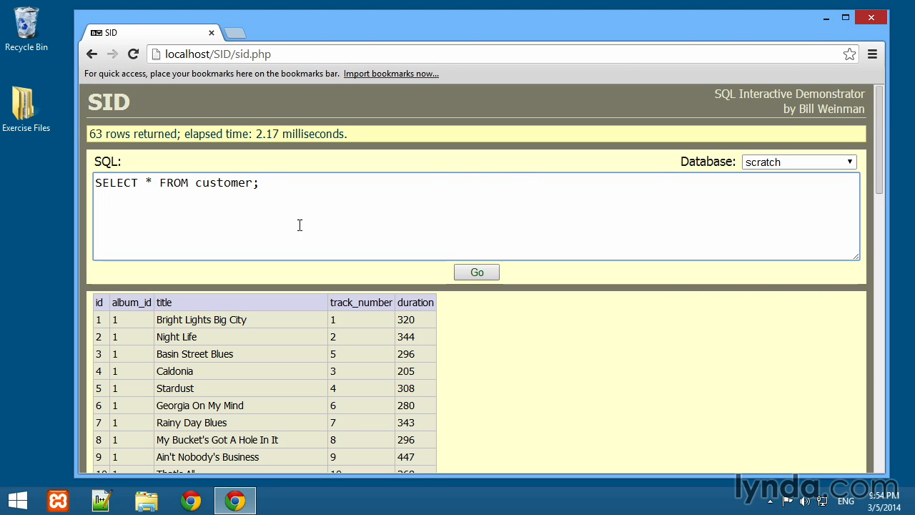
{"action": "left_click", "coordinate": [469, 272]}
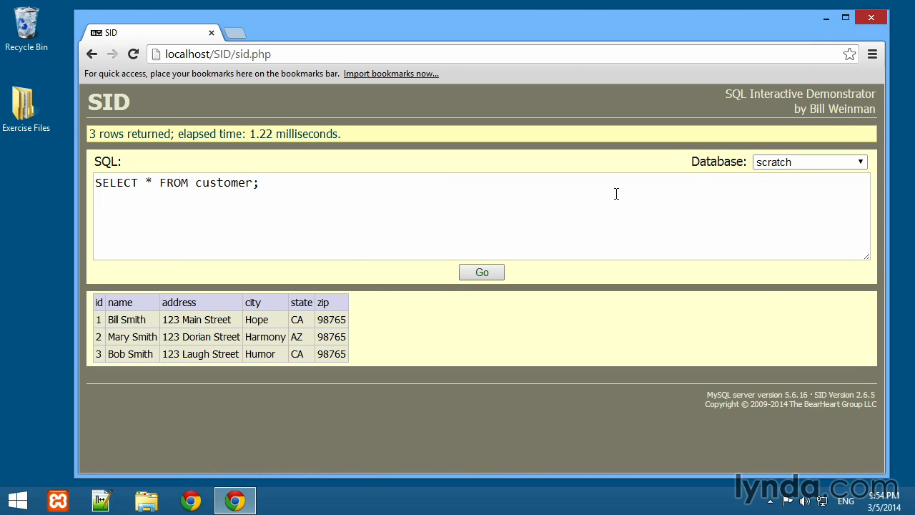
- Run the query SELECT * FROM City; on the world database
{"action": "left_click", "coordinate": [779, 165]}
{"action": "left_click", "coordinate": [768, 213]}
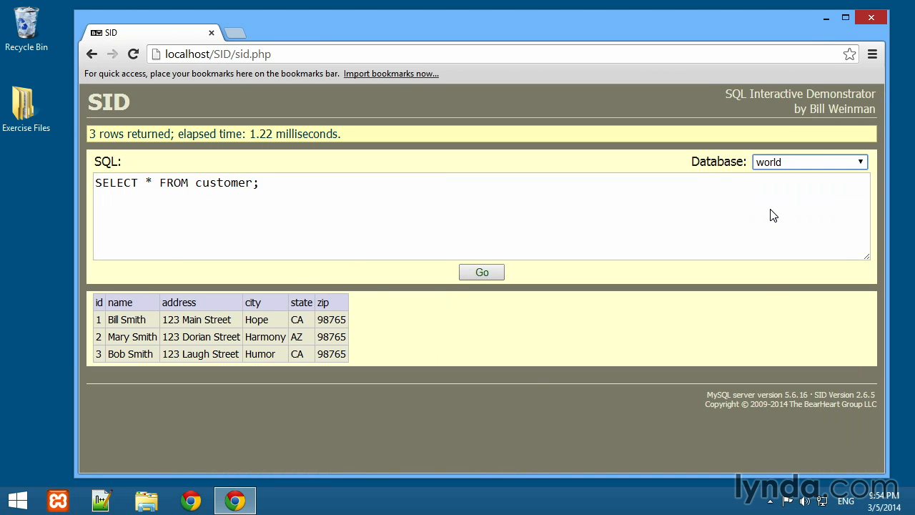
{"action": "double_click", "coordinate": [240, 187]}
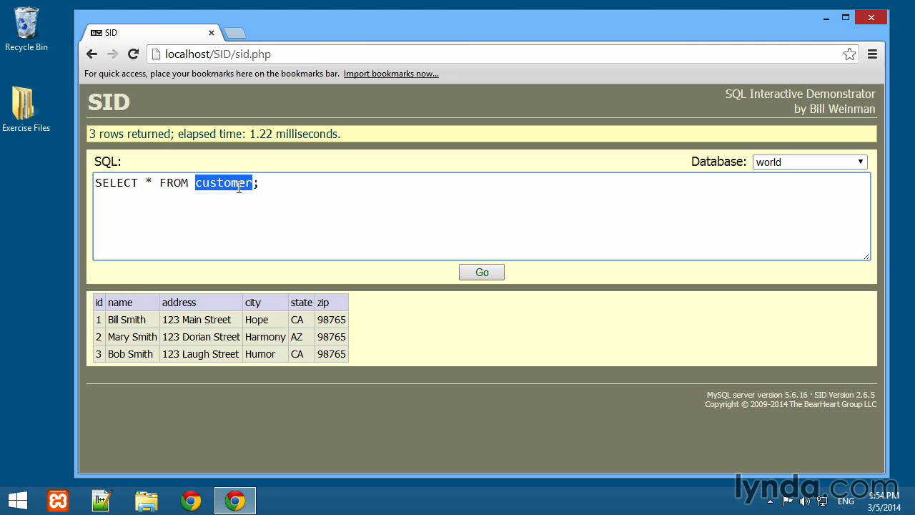
{"action": "type", "text": "City"}
{"action": "left_click", "coordinate": [493, 272]}
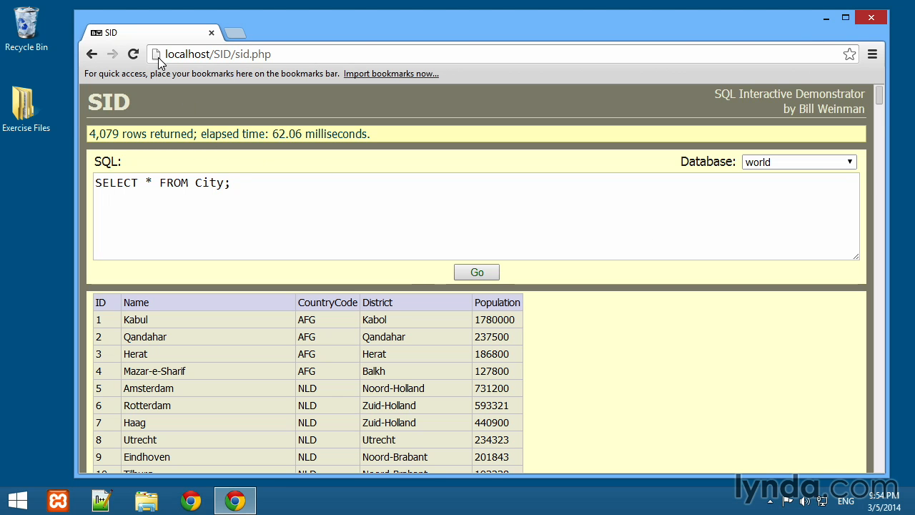
- Bookmark the SID page on the bookmarks bar and reload it from the new bookmark
{"action": "left_click_drag", "start_coordinate": [157, 55], "coordinate": [117, 78]}
{"action": "left_click", "coordinate": [100, 74]}
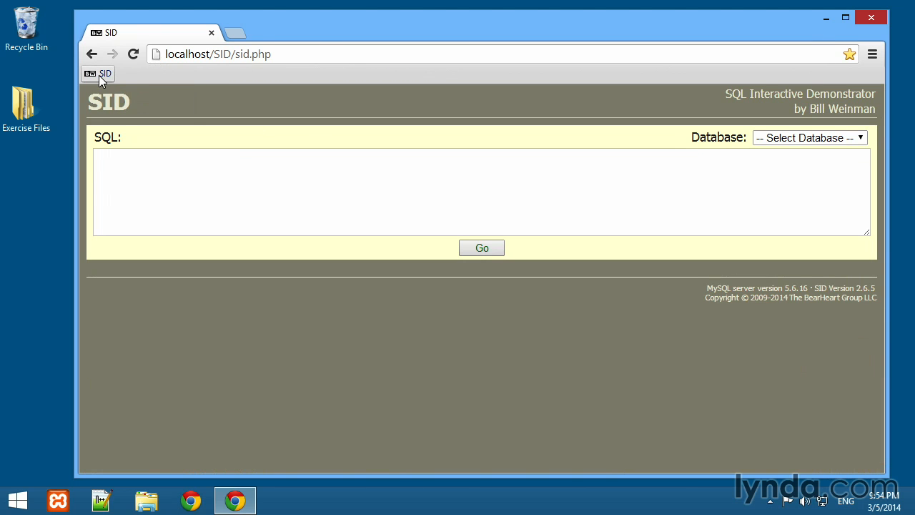
{"action": "left_click", "coordinate": [99, 74]}
- Load localhost/CRUD/crud.php in the browser
{"action": "type", "text": "cru"}
{"action": "key", "text": "BackSpace"}
{"action": "key", "text": "BackSpace"}
{"action": "key", "text": "BackSpace"}
{"action": "type", "text": "D"}
{"action": "key", "text": "BackSpace"}
{"action": "key", "text": "BackSpace"}
{"action": "type", "text": "CRU"}
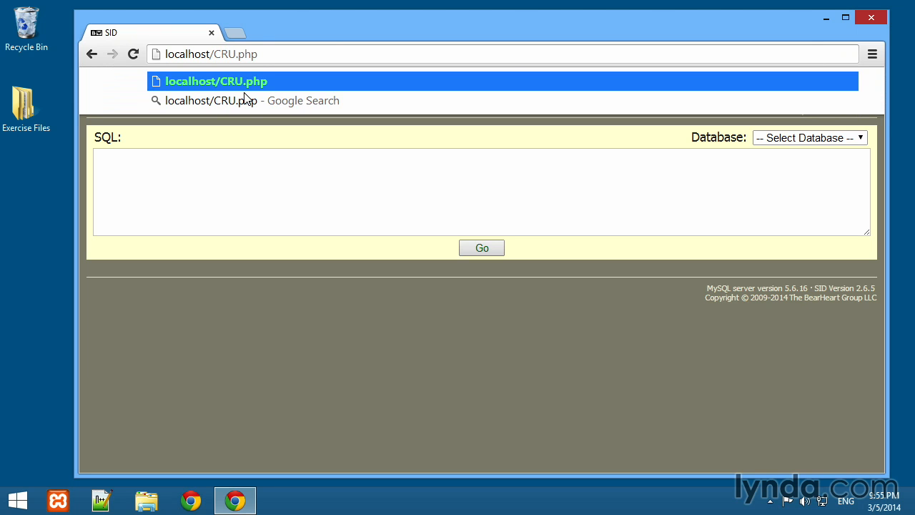
{"action": "type", "text": "D/crud"}
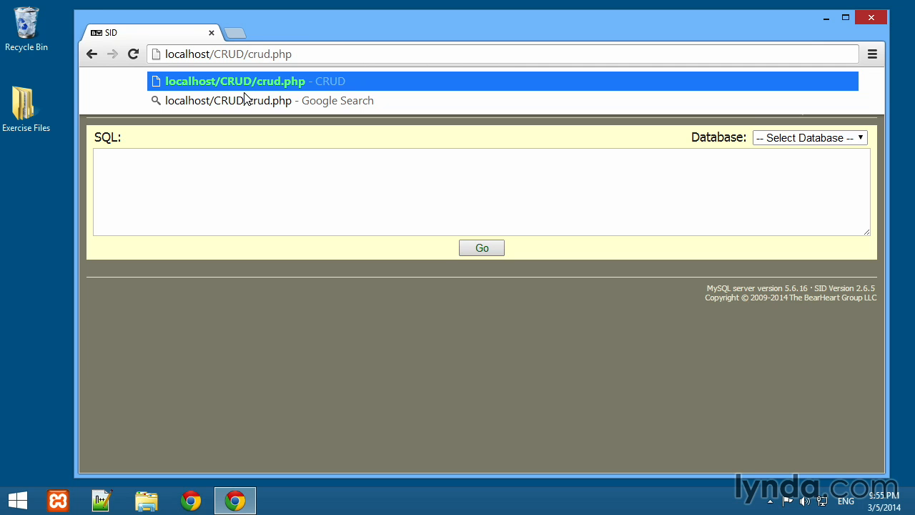
{"action": "key", "text": "Return"}
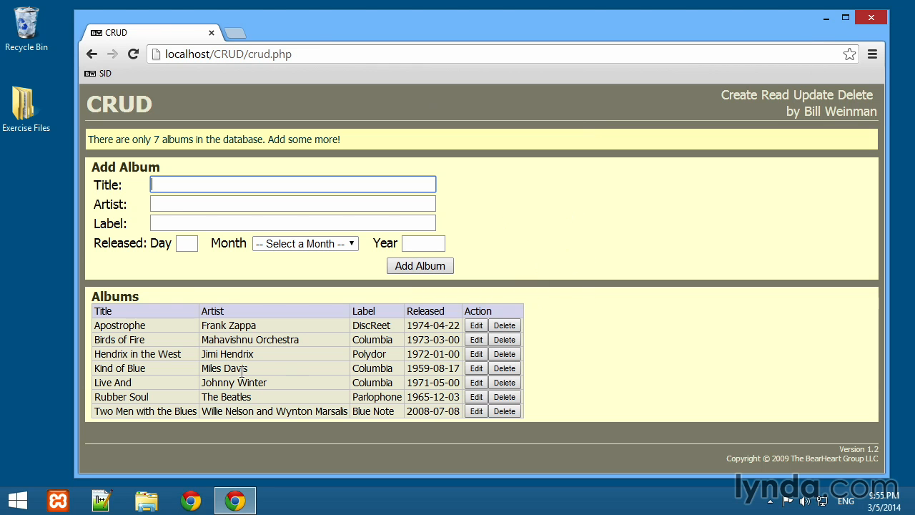
- Open the album Hendrix in the West for editing in CRUD and look through its page
{"action": "left_click", "coordinate": [477, 354]}
{"action": "scroll", "coordinate": [583, 217], "scroll_direction": "down", "scroll_amount": 1}
{"action": "scroll", "coordinate": [583, 217], "scroll_direction": "up", "scroll_amount": 1}
{"action": "left_click", "coordinate": [434, 240]}
- Bookmark the CRUD page ahead of SID on the bookmarks bar and test both bookmarks, ending on SID
{"action": "left_click_drag", "start_coordinate": [158, 56], "coordinate": [101, 74]}
{"action": "left_click", "coordinate": [146, 74]}
{"action": "left_click", "coordinate": [106, 75]}
{"action": "left_click", "coordinate": [147, 74]}
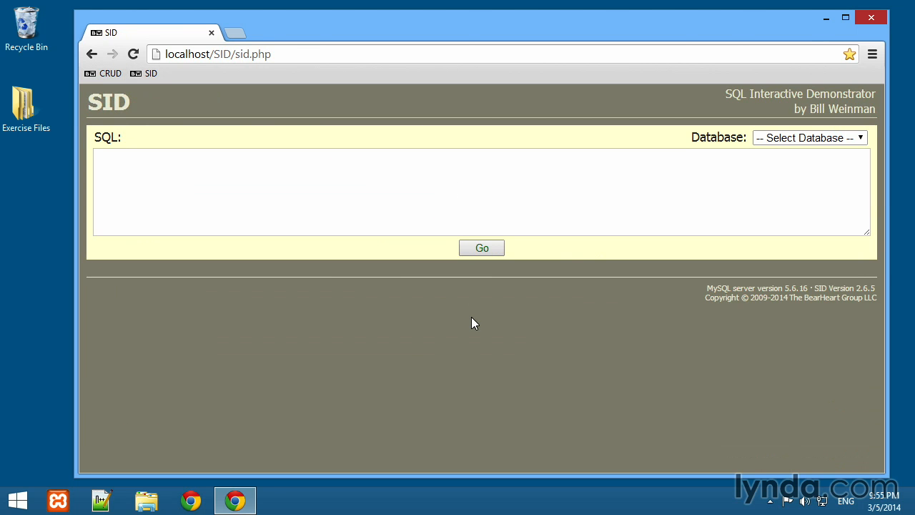